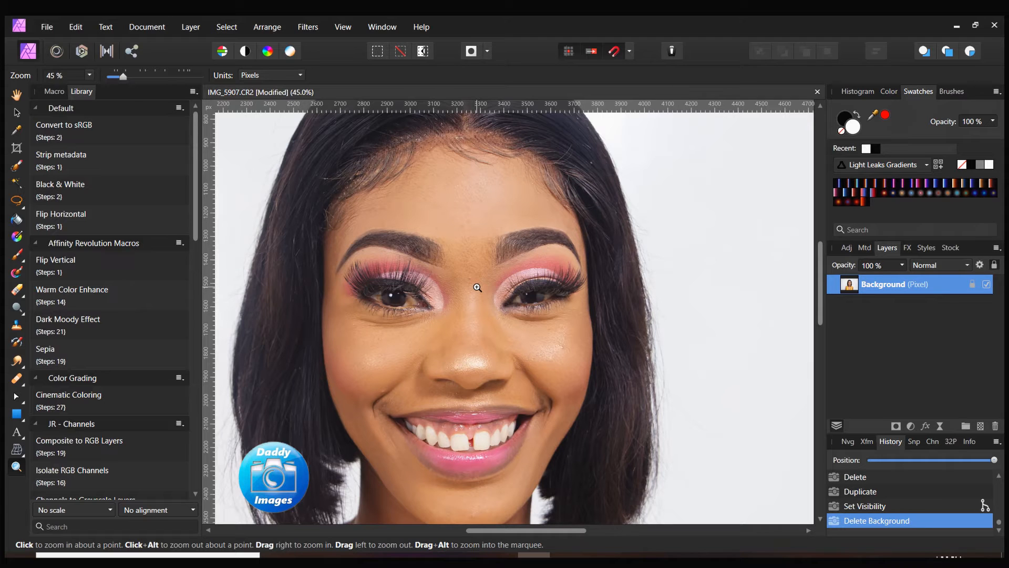
drag(477, 287, 348, 315)
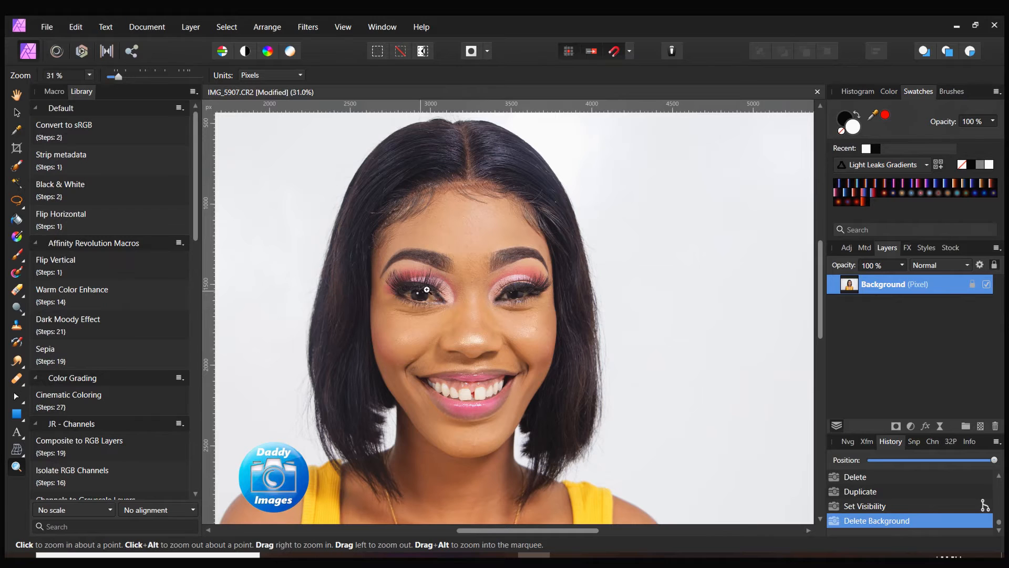
drag(487, 262, 522, 260)
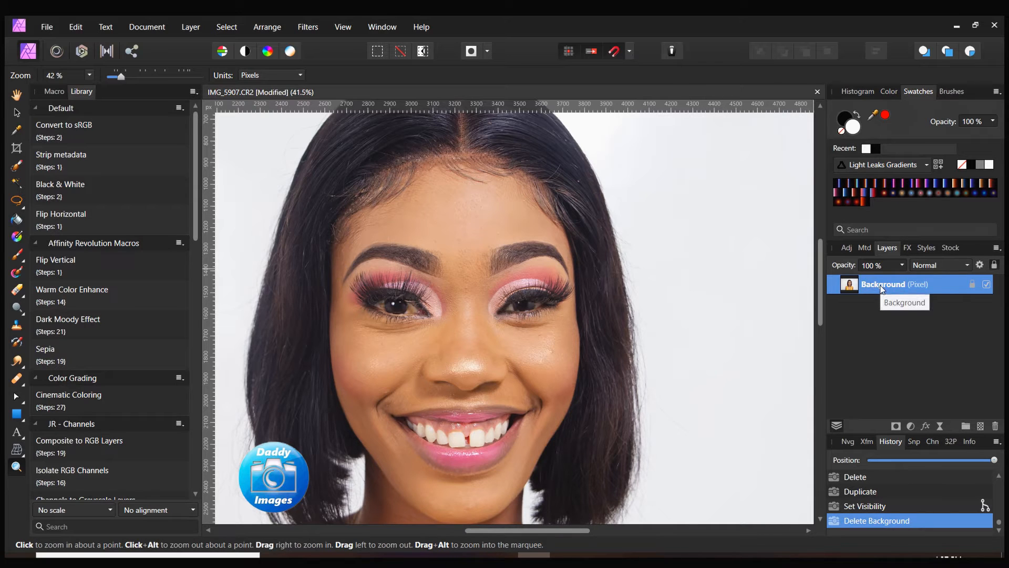
key(ctrl+j)
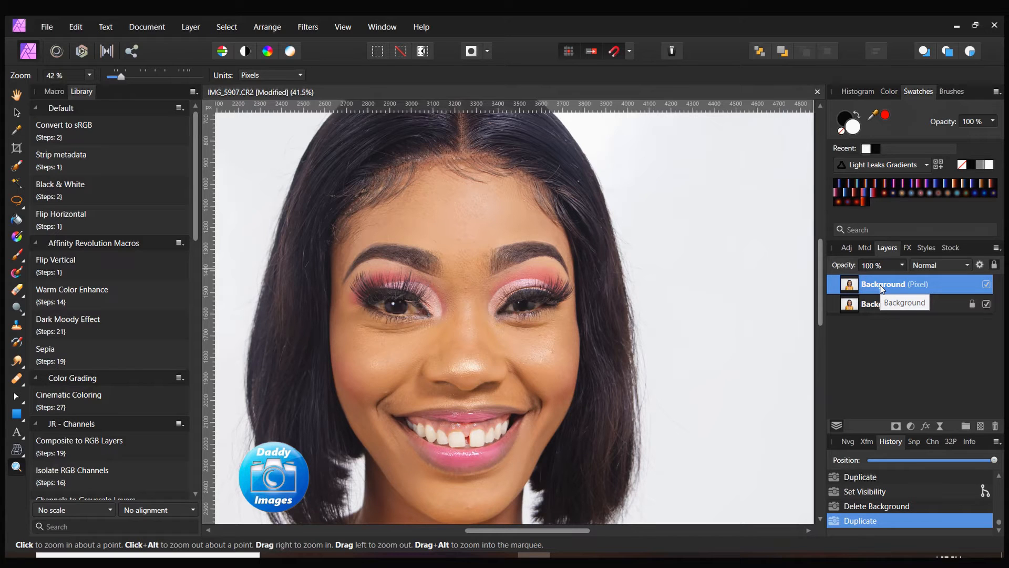
click(987, 284)
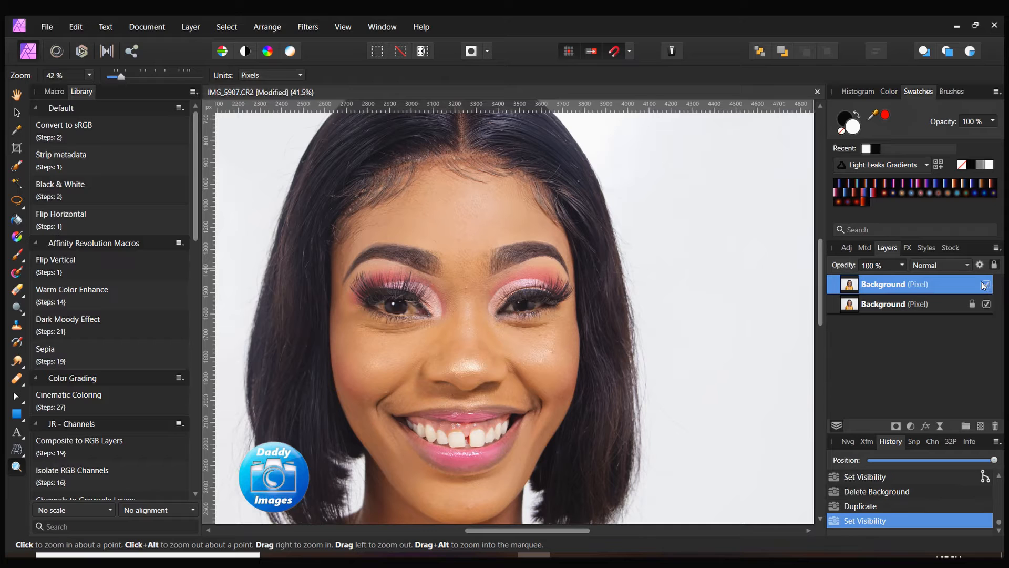
key(Delete)
Step: Duplicate the Background layer and apply Frequency Separation to the copy with a 2 px radius
right_click(916, 284)
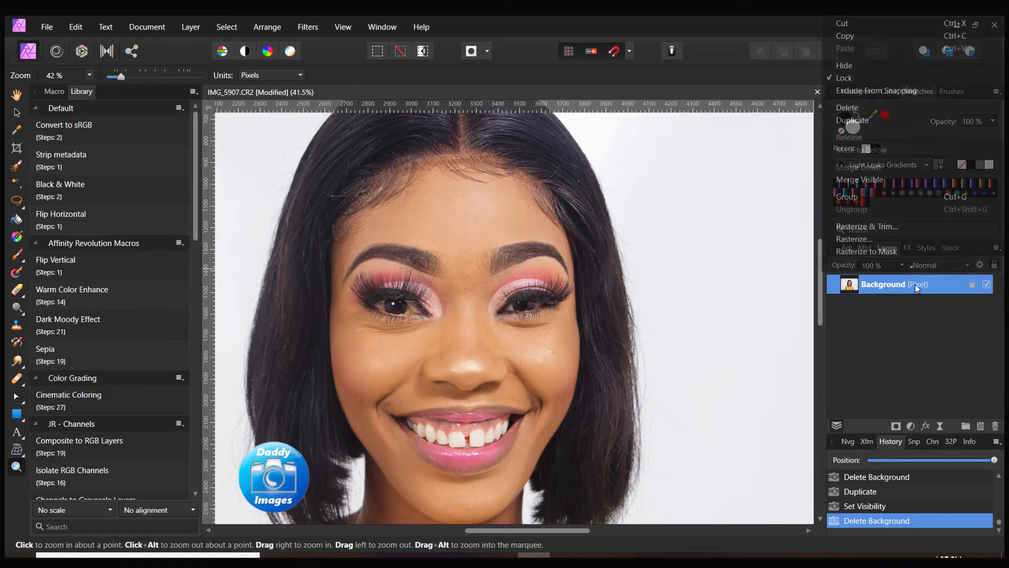
click(894, 121)
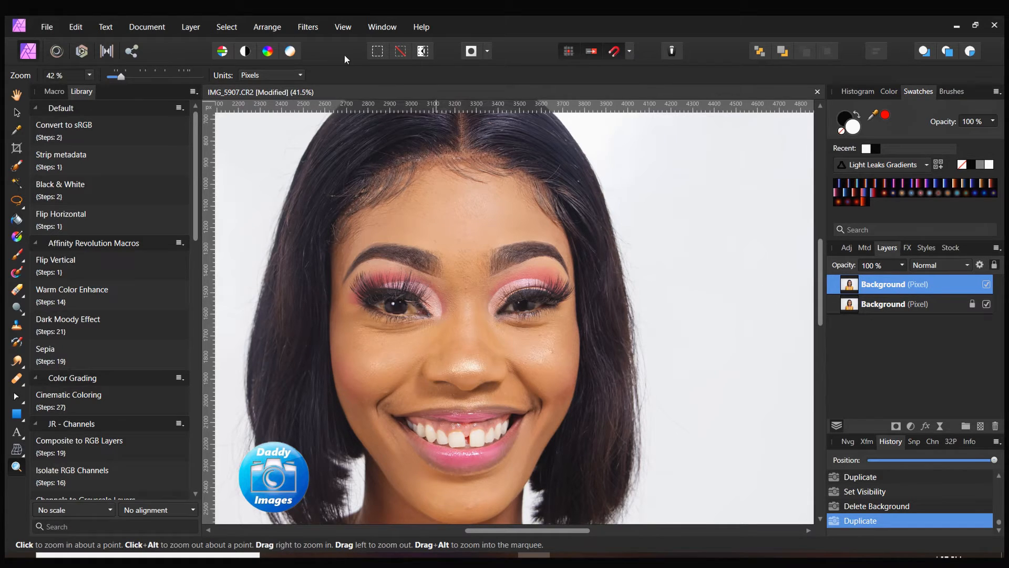
click(321, 28)
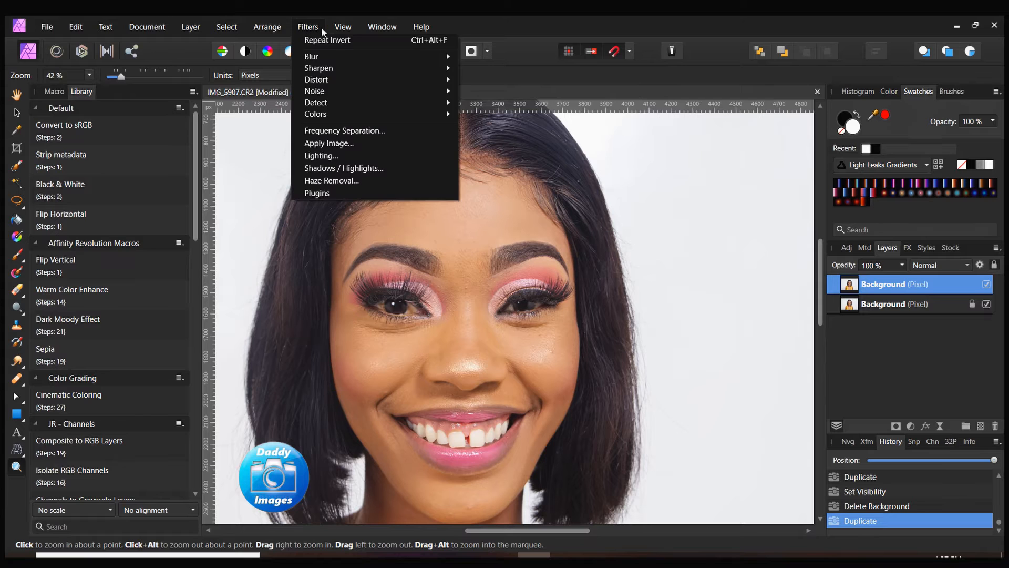
click(349, 132)
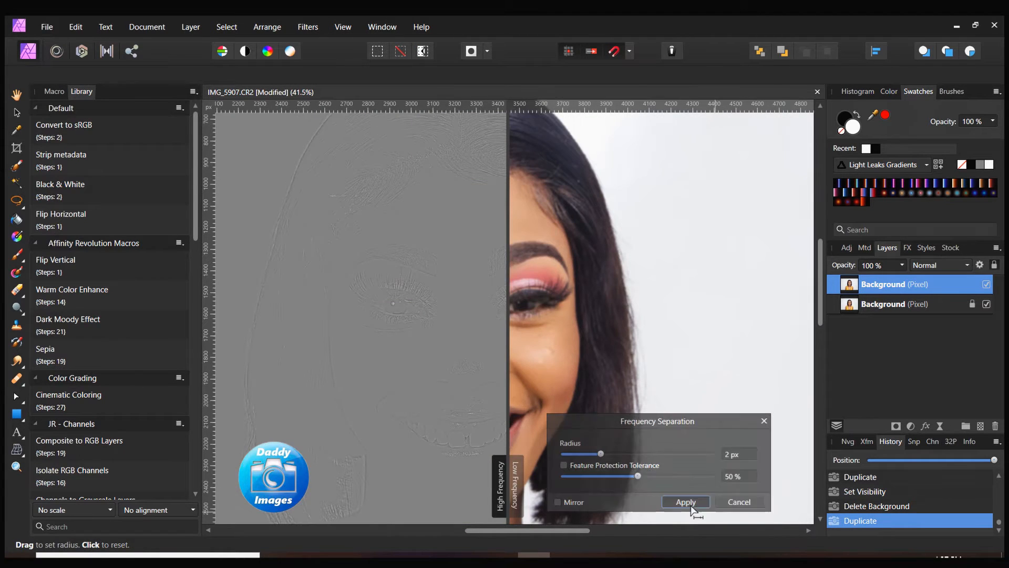
click(689, 504)
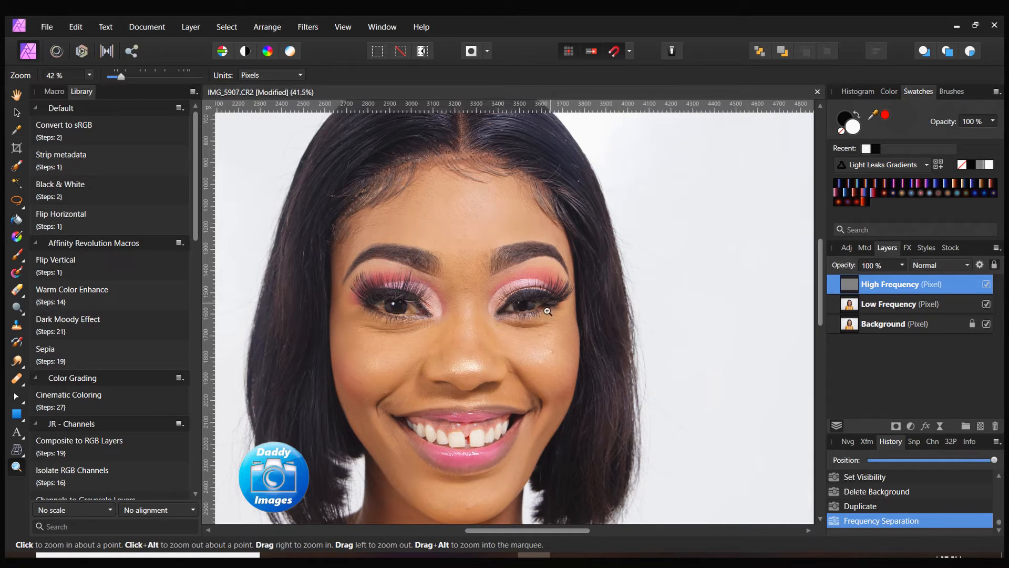
Step: Smooth the skin tones on the chin of the Low Frequency layer with the Healing Brush Tool
click(887, 306)
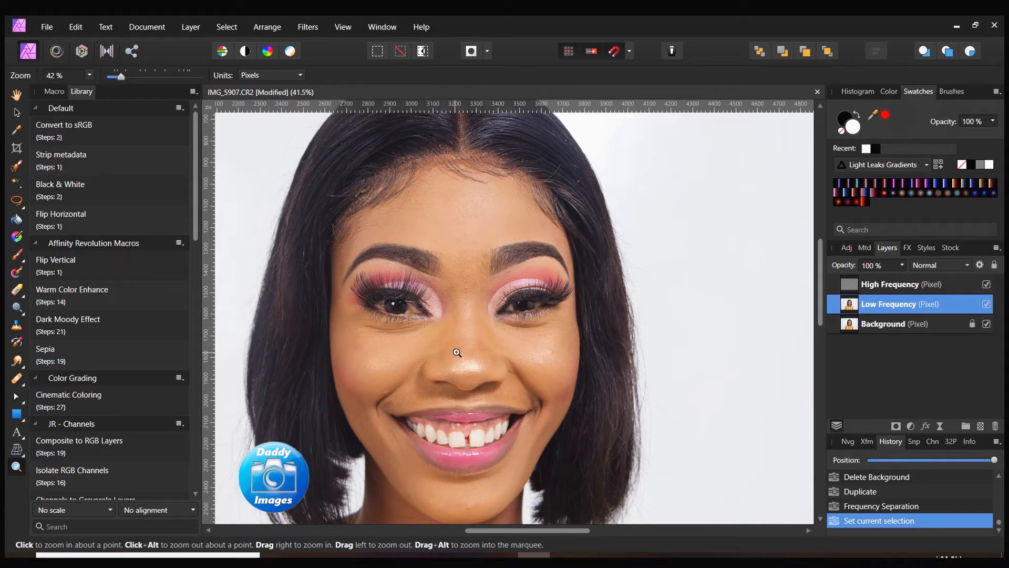
click(455, 402)
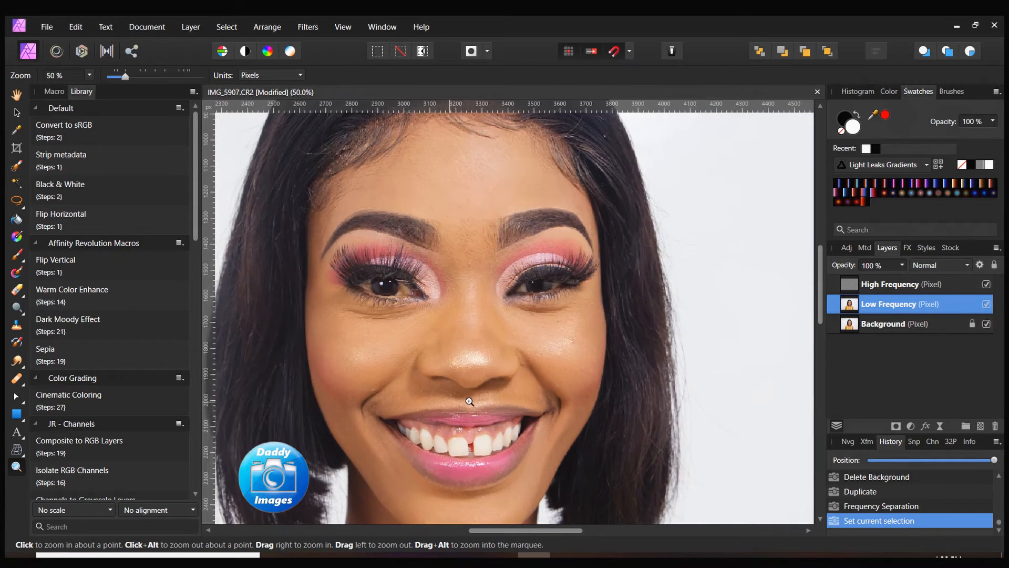
key(h)
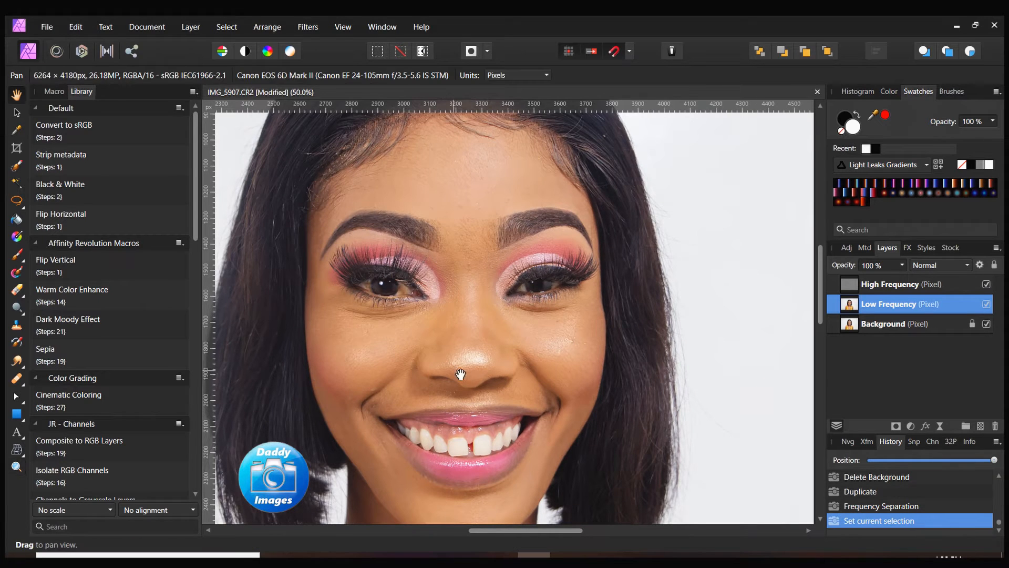
drag(480, 383, 525, 324)
drag(573, 407, 529, 372)
key(z)
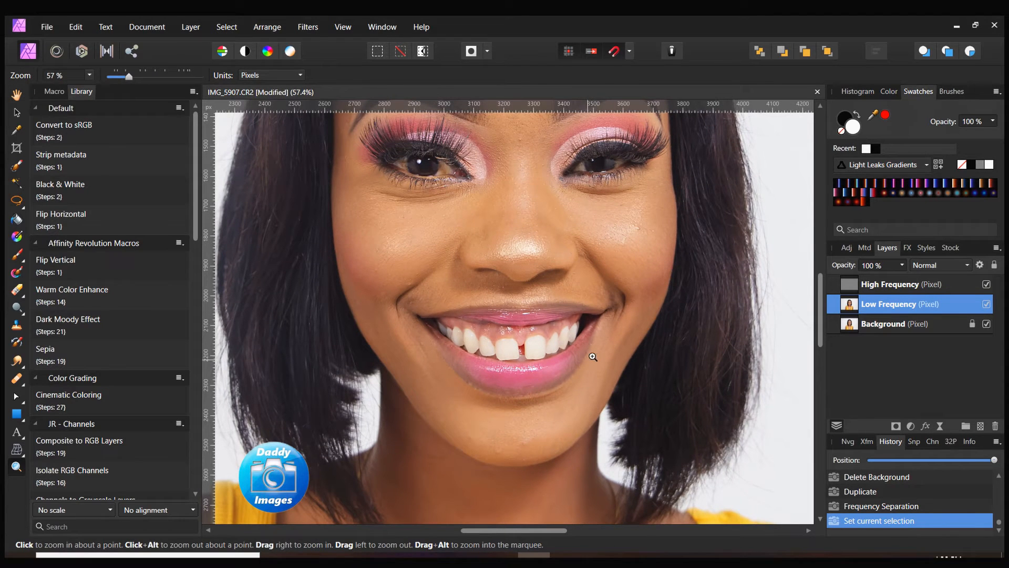
click(16, 377)
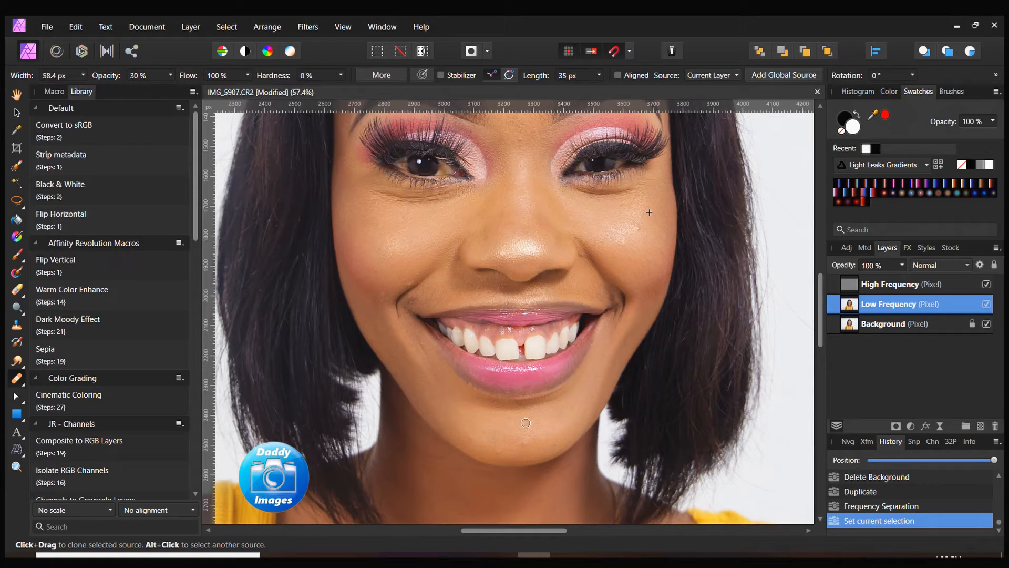
click(19, 379)
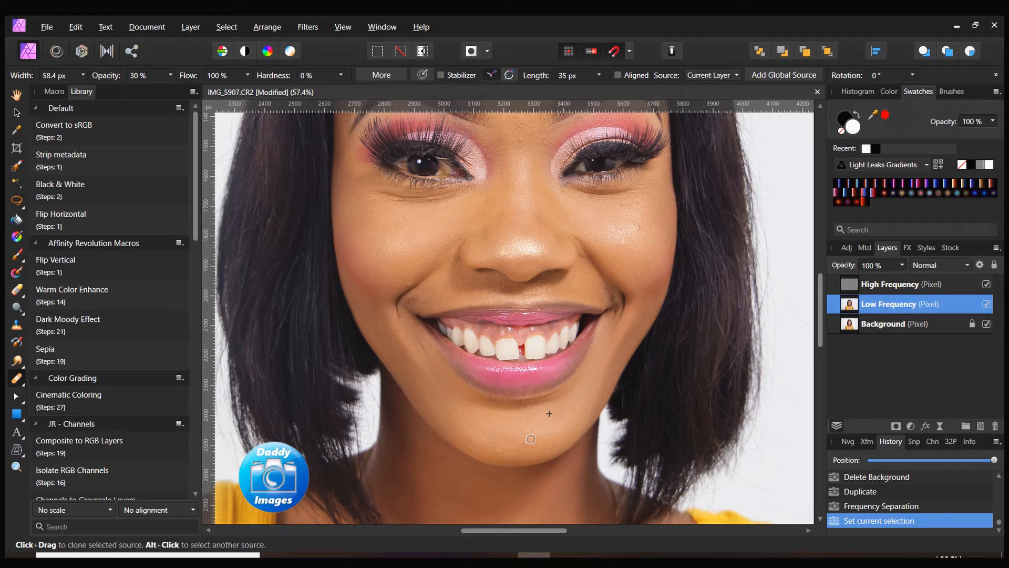
click(513, 443)
click(516, 444)
click(519, 445)
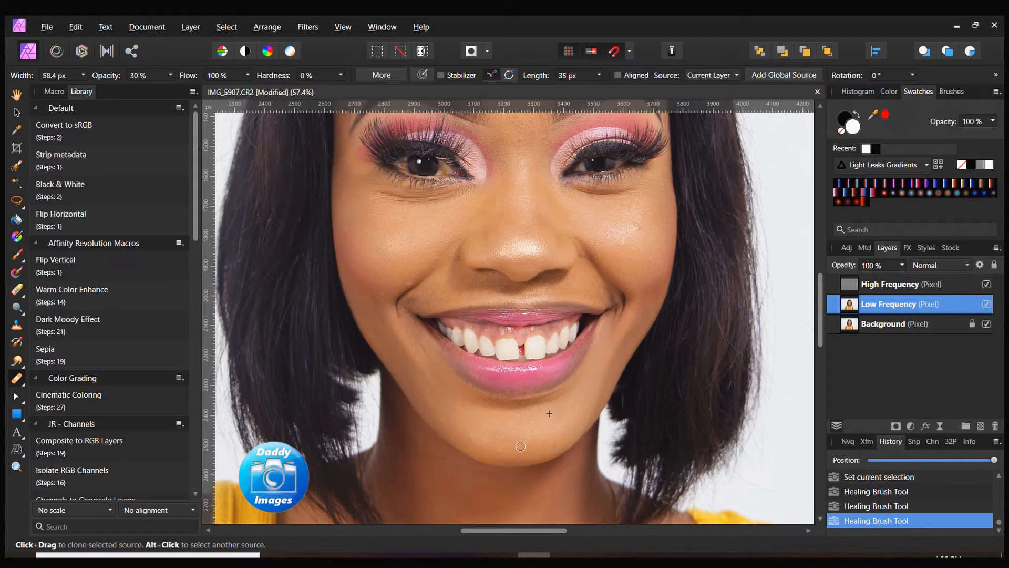
click(521, 446)
drag(536, 452, 526, 455)
Step: Heal the cheek and under-eye skin on the left side of the face, sampling clean skin from the cheek
scroll(436, 358, up, 1)
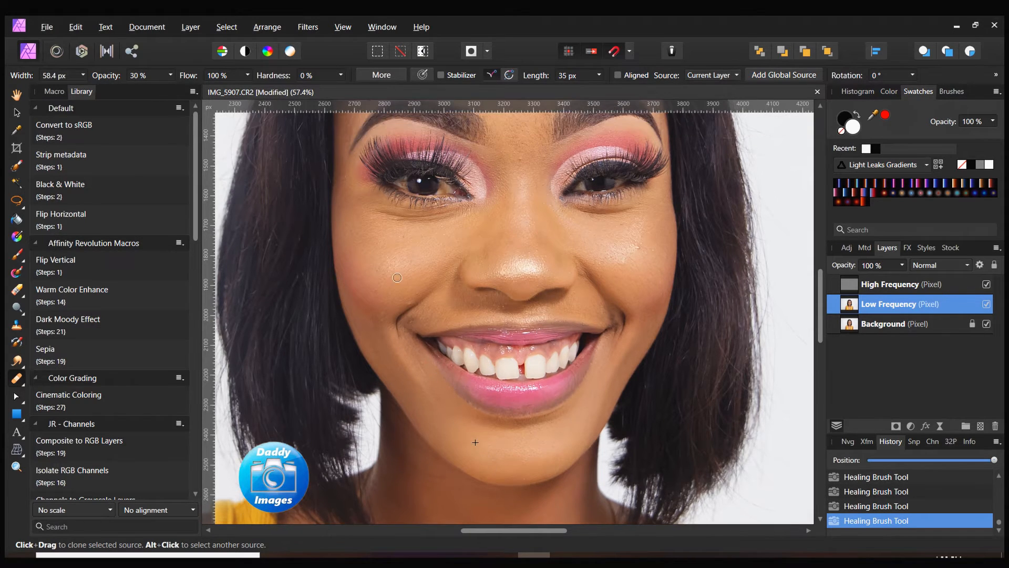
alt+click(410, 253)
alt+click(410, 253)
drag(412, 235, 388, 237)
drag(364, 194, 366, 217)
Step: Even out the shiny cheek and under-eye skin on the right side of the face on the Low Frequency layer
scroll(520, 228, up, 3)
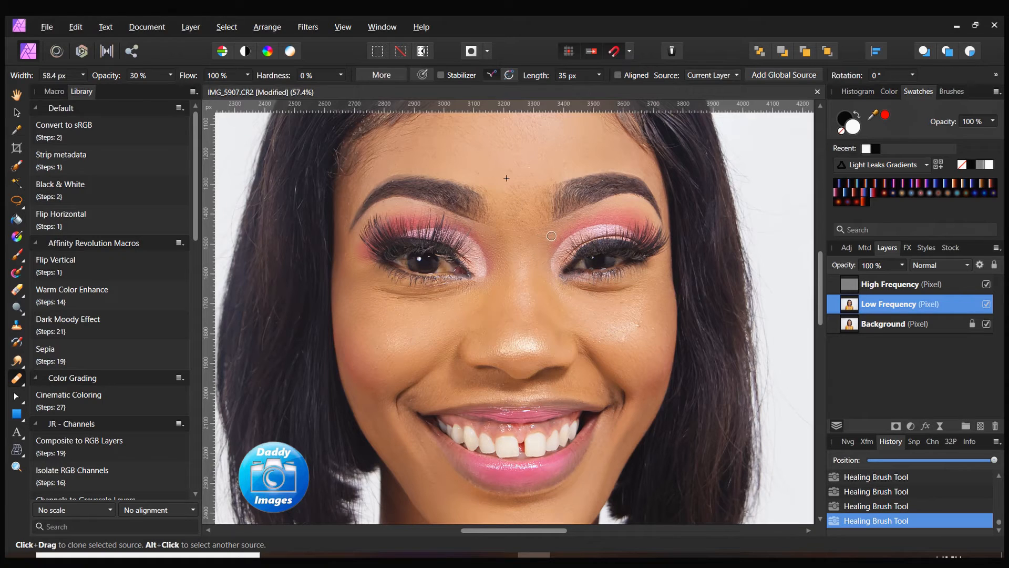
alt+click(603, 310)
mouse_move(623, 308)
mouse_down()
mouse_move(653, 321)
mouse_move(595, 342)
mouse_move(625, 342)
mouse_up()
drag(611, 299, 577, 293)
click(888, 285)
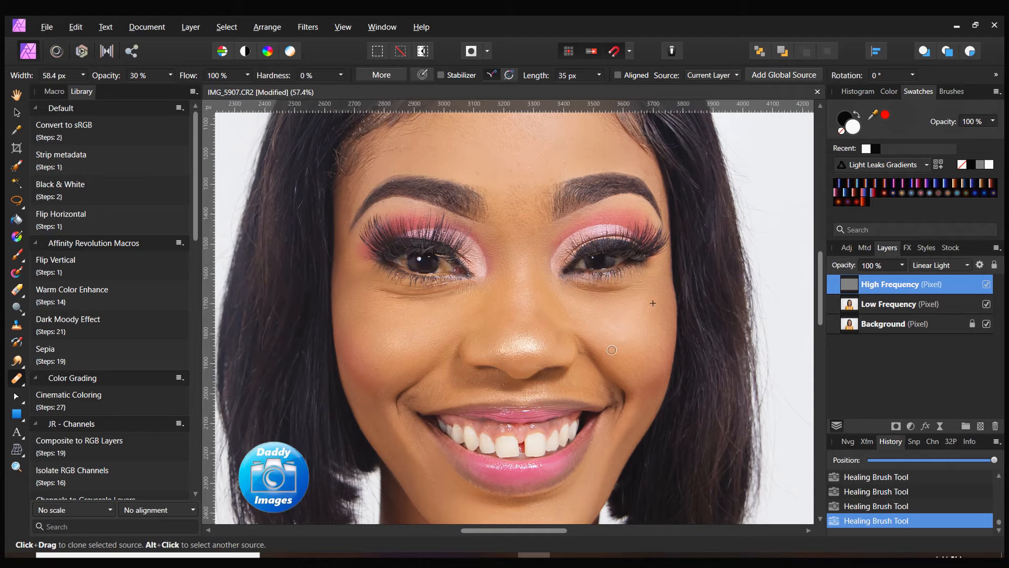
click(875, 305)
click(616, 336)
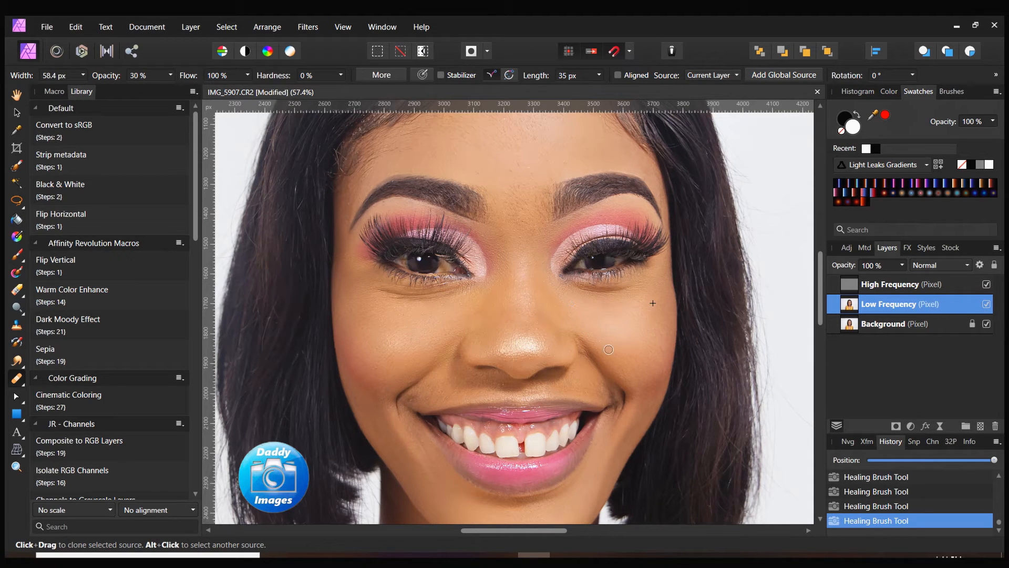
Step: Smooth the forehead tones on the Low Frequency layer with healing strokes sampled from just above the right eyebrow
scroll(577, 335, up, 2)
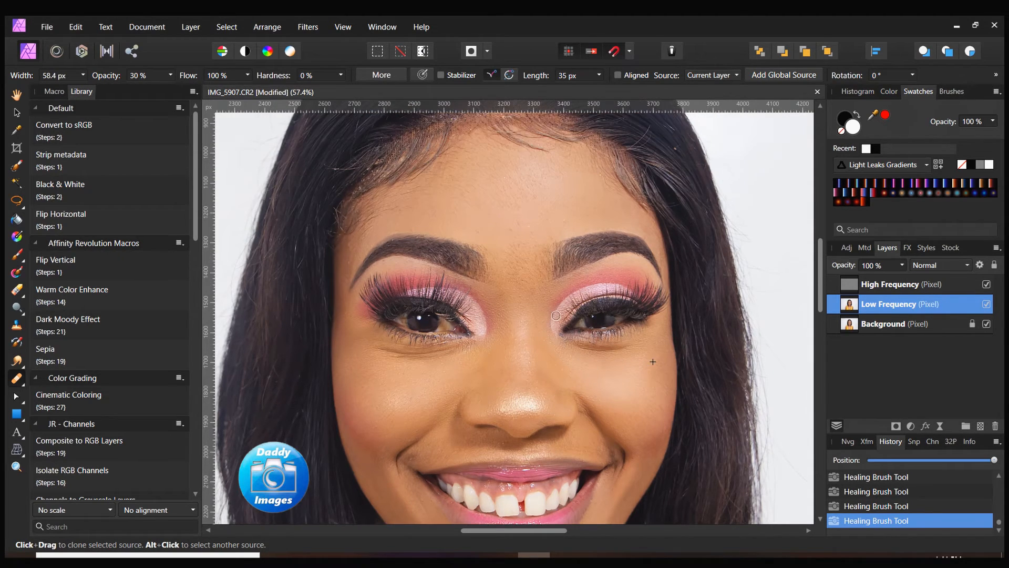
alt+click(573, 206)
drag(542, 190, 507, 191)
drag(400, 208, 415, 230)
mouse_move(494, 196)
mouse_down()
mouse_move(509, 193)
mouse_move(476, 189)
mouse_up()
mouse_move(562, 177)
mouse_down()
mouse_move(601, 200)
mouse_move(576, 177)
mouse_move(519, 178)
mouse_up()
drag(452, 181, 436, 191)
drag(535, 171, 490, 175)
drag(568, 173, 530, 164)
Step: Heal texture blemishes on the forehead on the High Frequency layer, sampling nearby clean skin
click(887, 284)
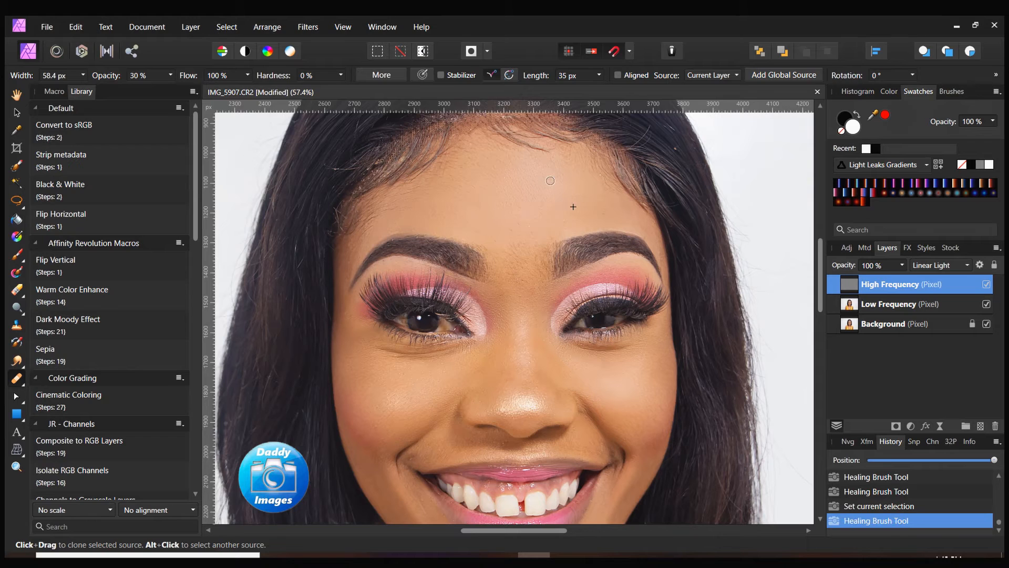
click(530, 180)
alt+click(488, 205)
Step: Touch up the remaining uneven tones on the forehead and left temple on the Low Frequency layer
click(877, 306)
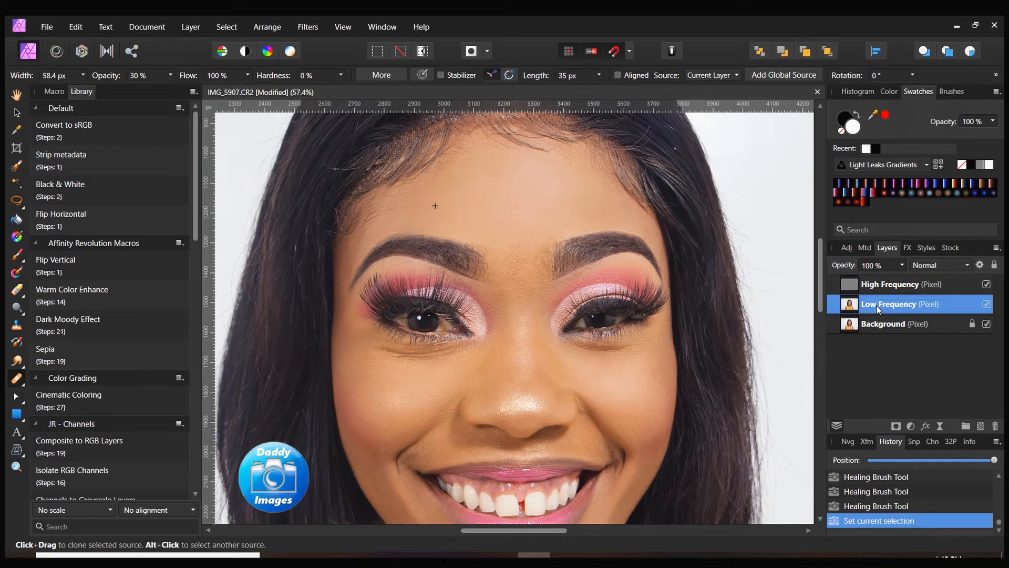
drag(357, 258, 350, 259)
mouse_move(522, 201)
mouse_down()
mouse_move(475, 197)
mouse_move(501, 174)
mouse_up()
drag(445, 191, 441, 192)
Step: Group the High Frequency and Low Frequency layers and toggle the group's visibility to compare before and after
key(z)
drag(610, 261, 363, 291)
drag(454, 315, 401, 324)
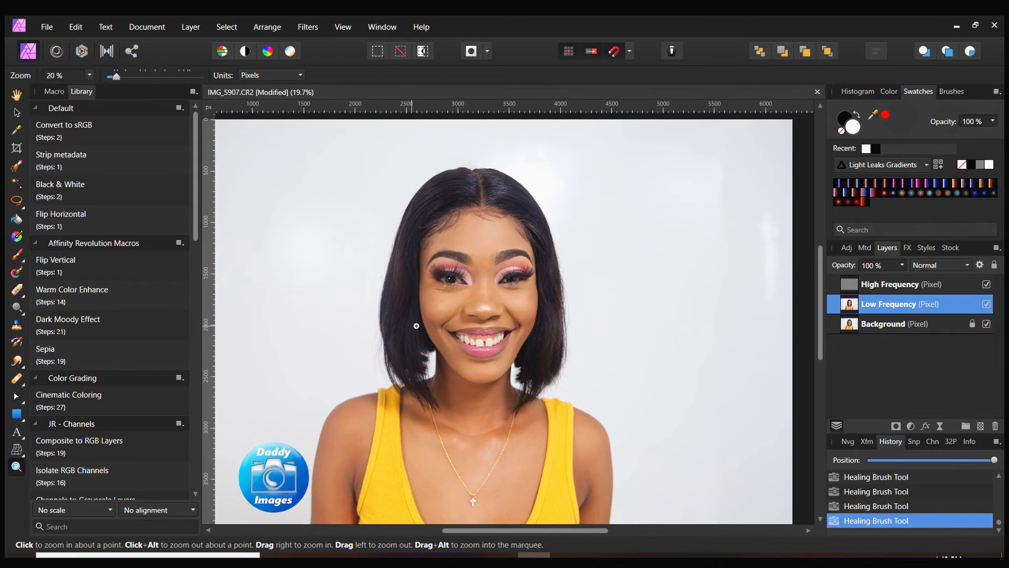
shift+click(892, 284)
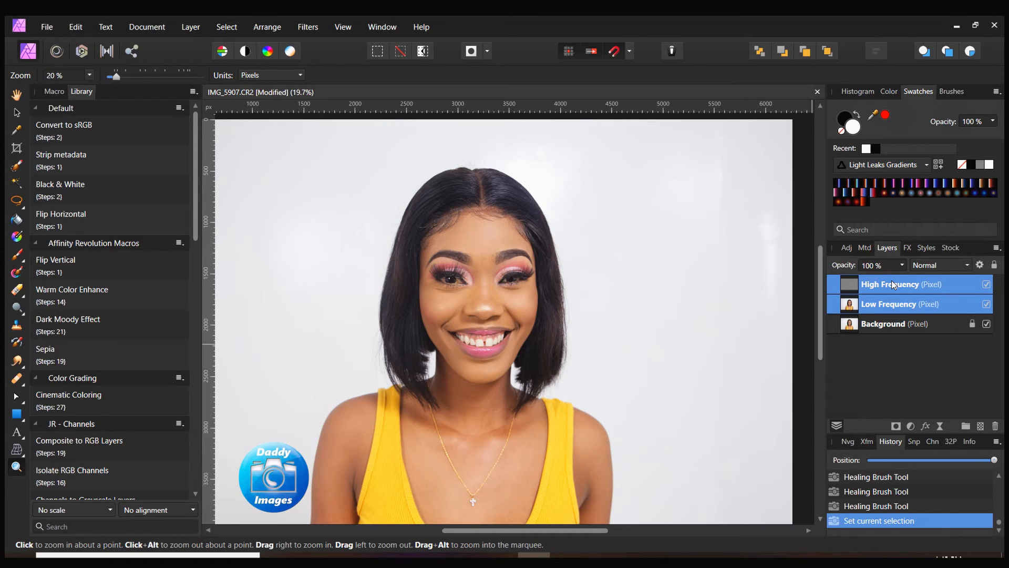
key(ctrl+g)
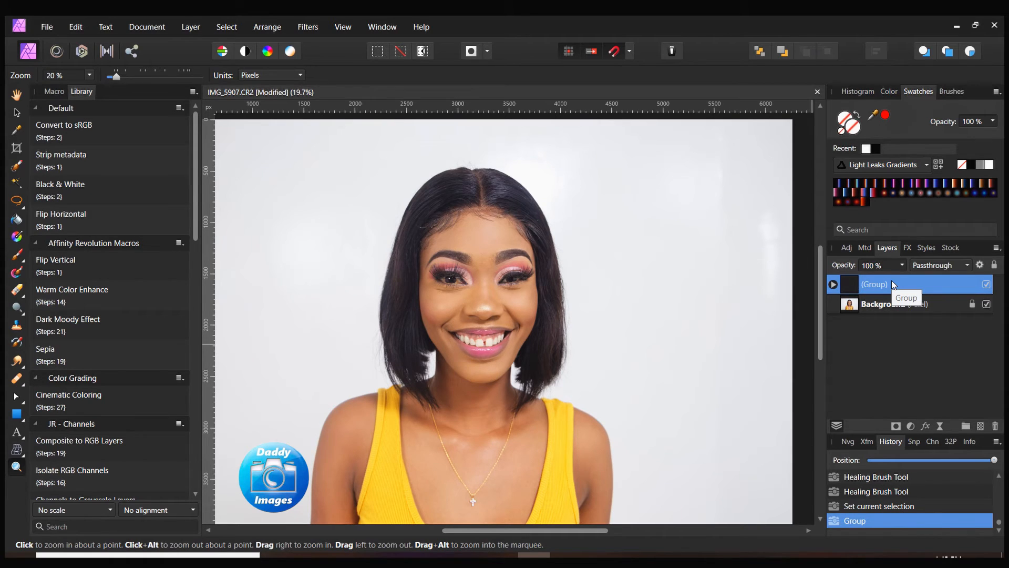
click(986, 284)
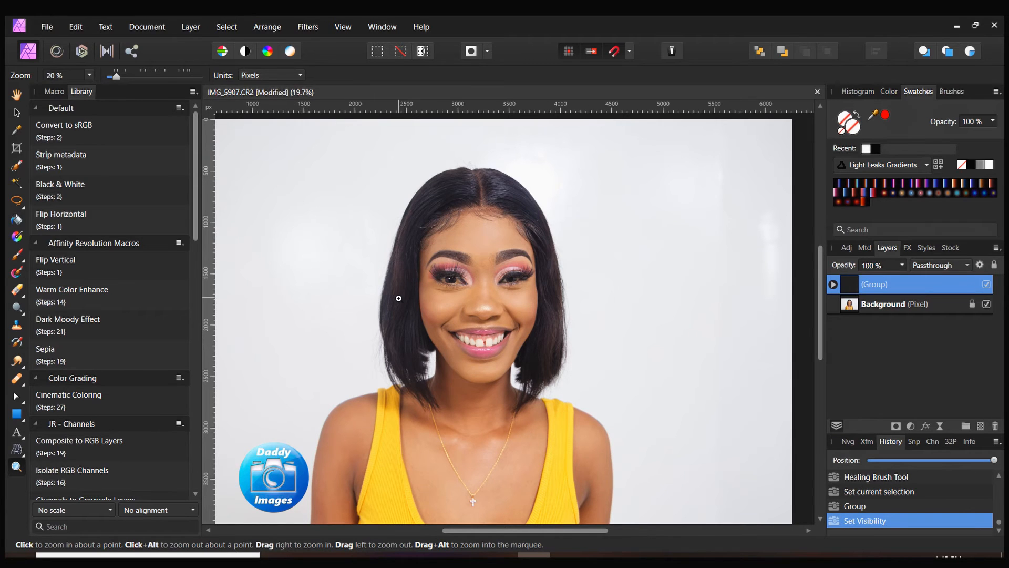
Step: Duplicate the retouching group and rasterize the upper copy into a pixel layer
drag(427, 289, 537, 317)
scroll(537, 317, up, 1)
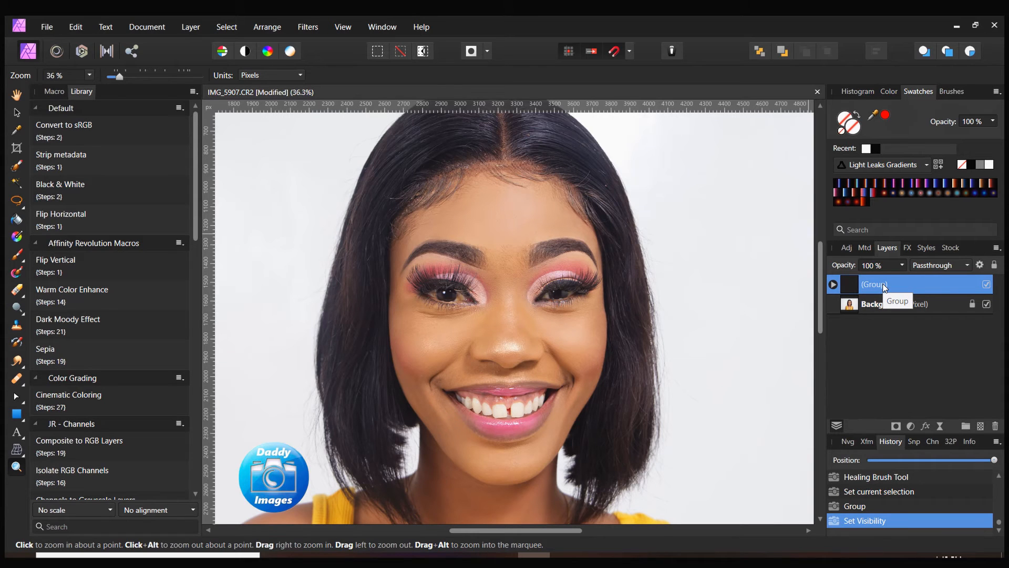
key(ctrl+j)
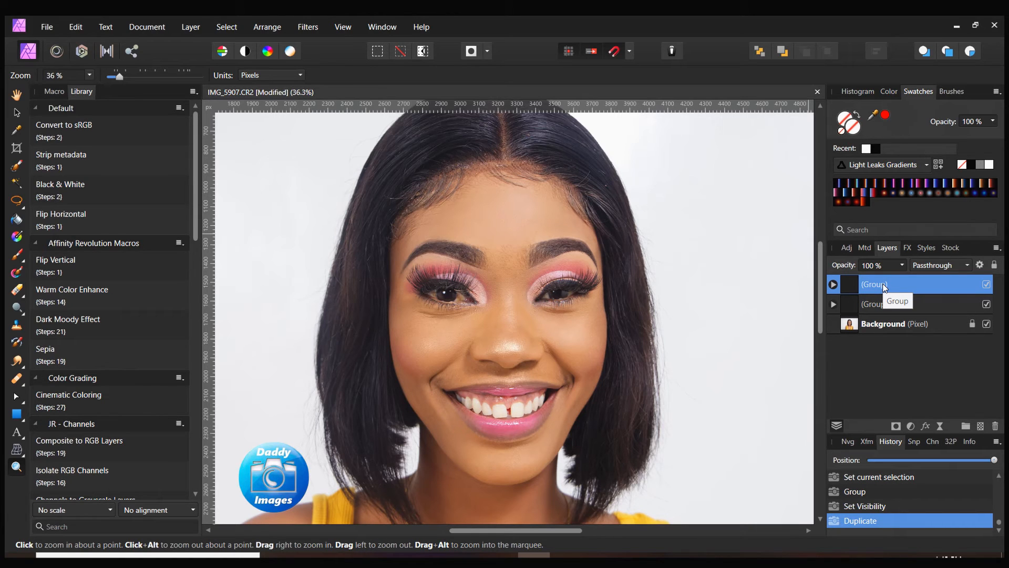
right_click(885, 287)
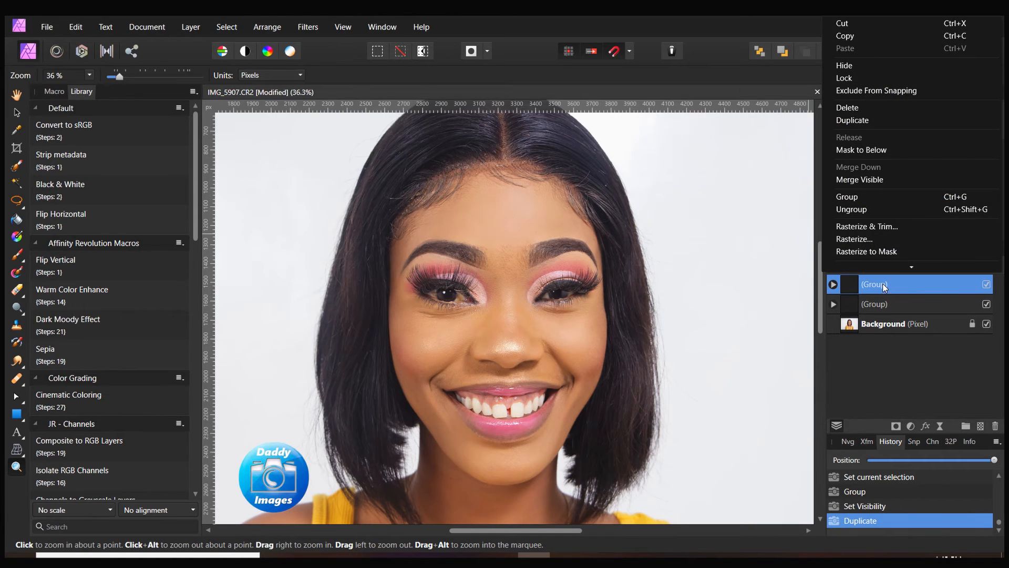
click(880, 241)
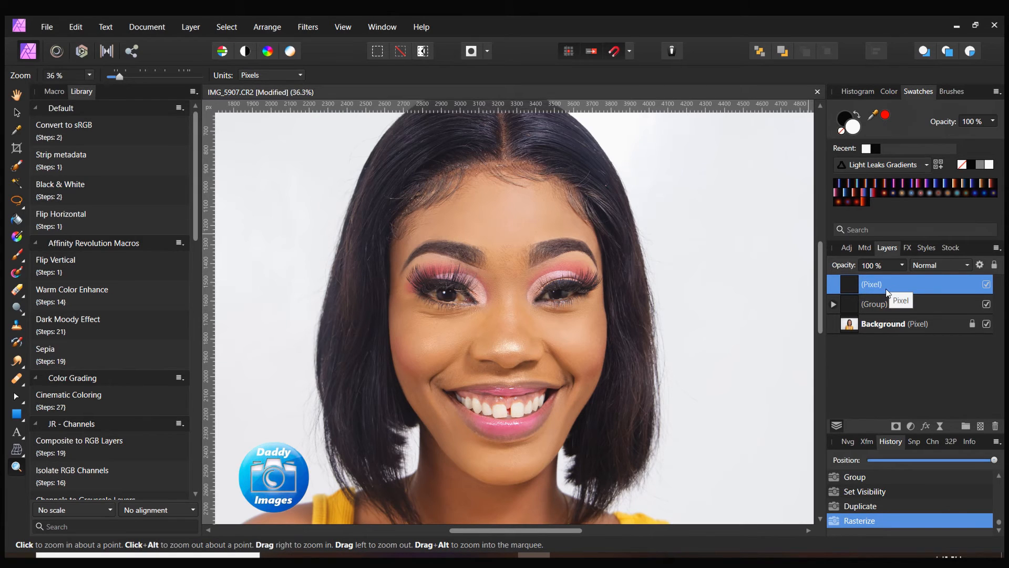
Step: Inpaint the small blemishes on the nose bridge between the eyes with the Inpainting Brush on the top pixel layer
click(21, 381)
click(23, 385)
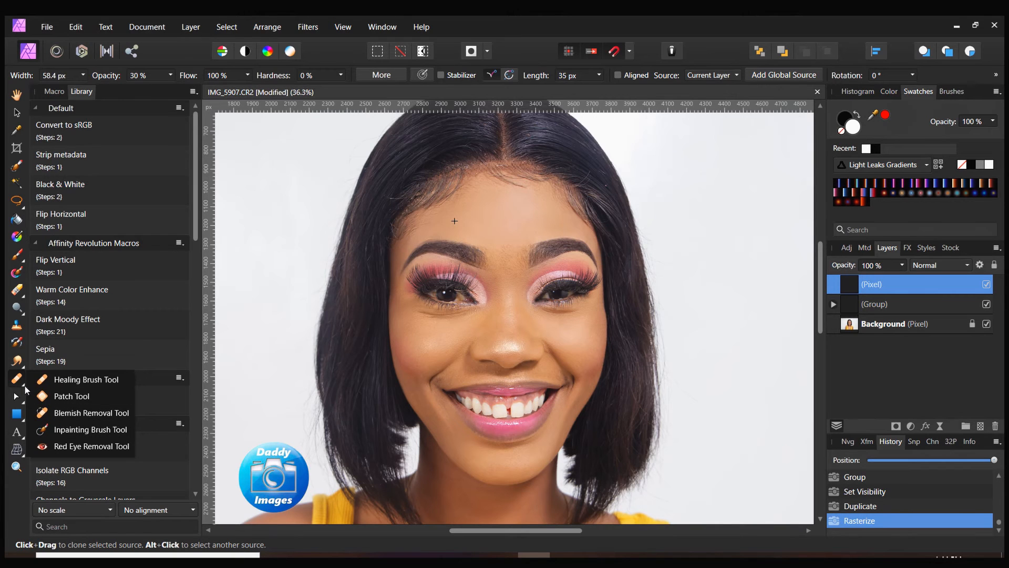
click(62, 431)
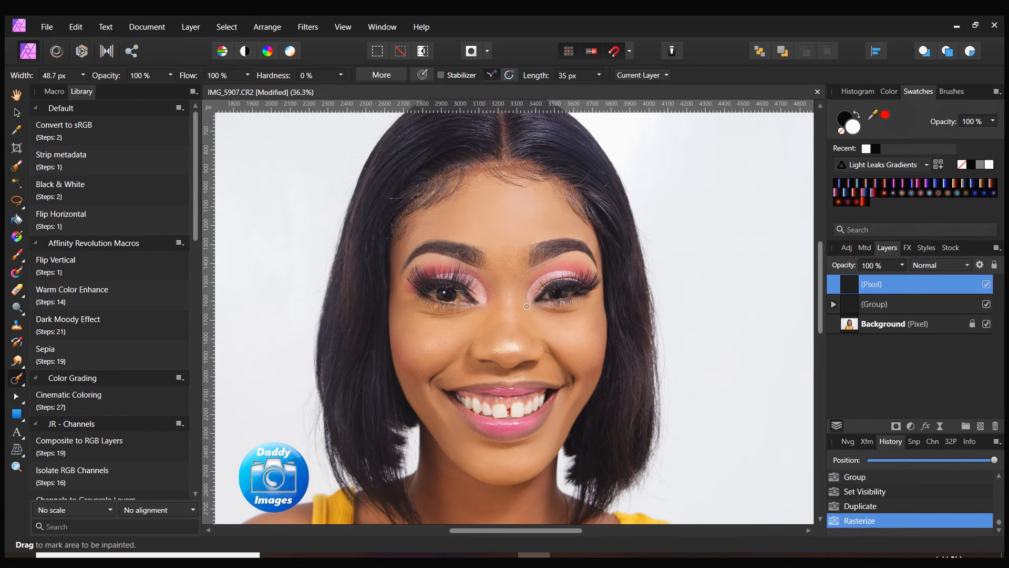
key(z)
drag(522, 353, 616, 360)
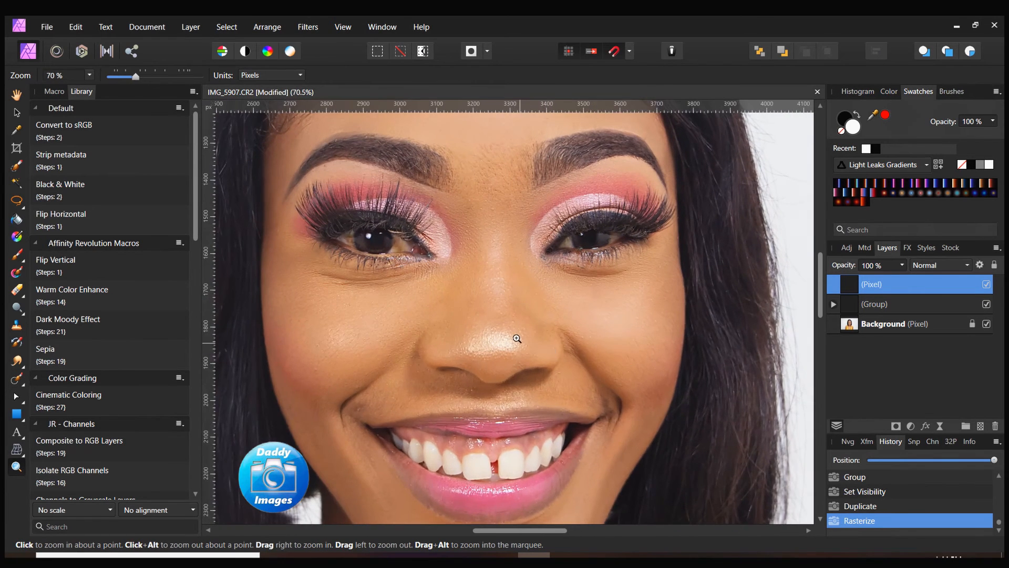
scroll(516, 336, up, 2)
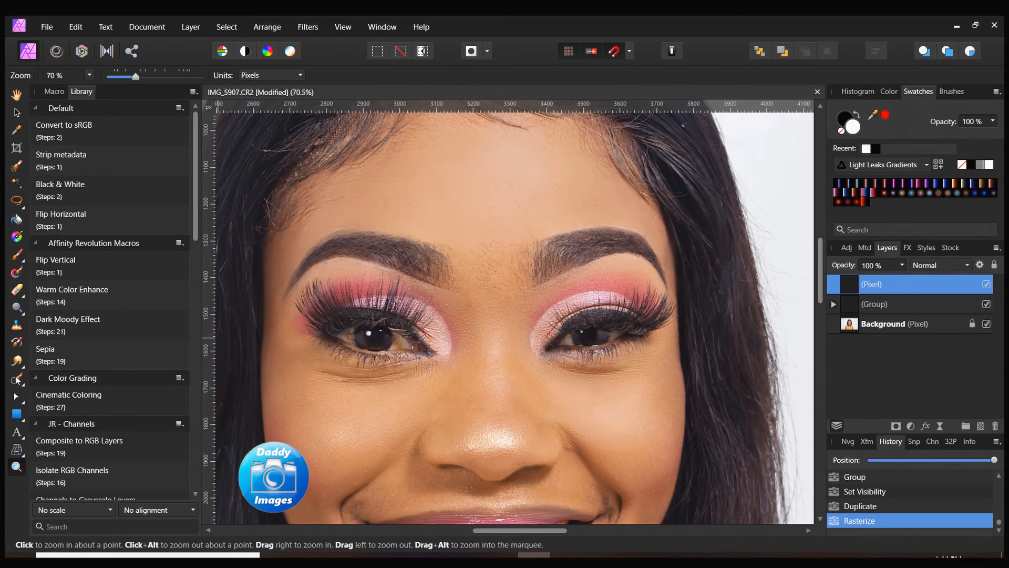
click(16, 378)
click(495, 306)
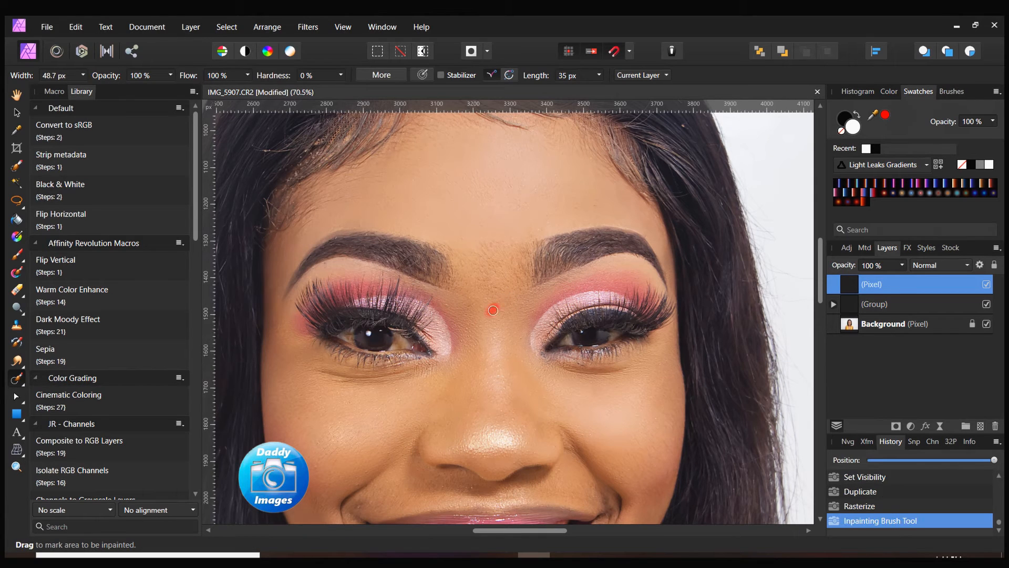
click(500, 309)
click(525, 312)
click(458, 308)
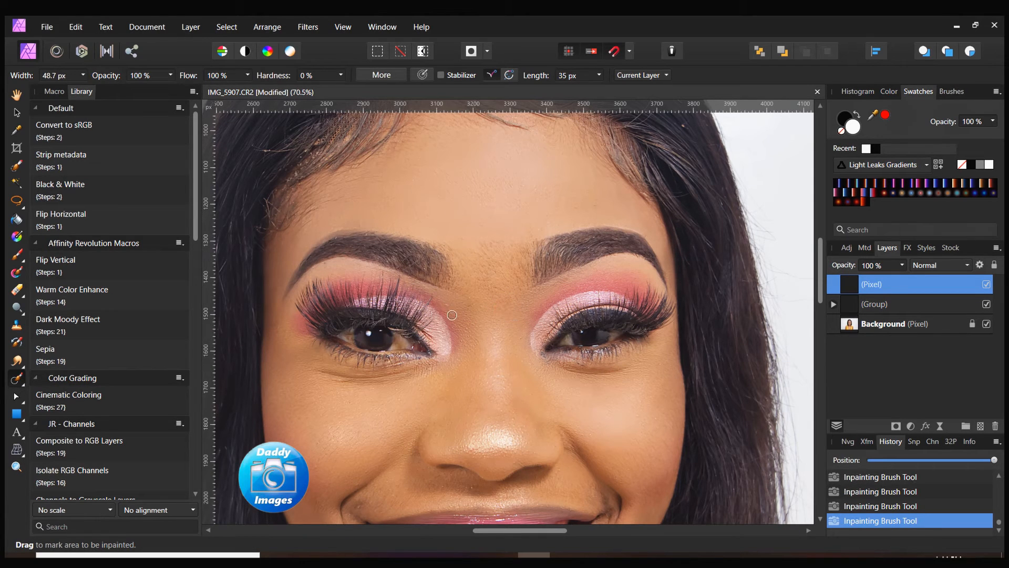
Step: Inpaint the remaining marks beside the nose, along both smile lines, above the upper lip and on the cheek
scroll(464, 332, down, 5)
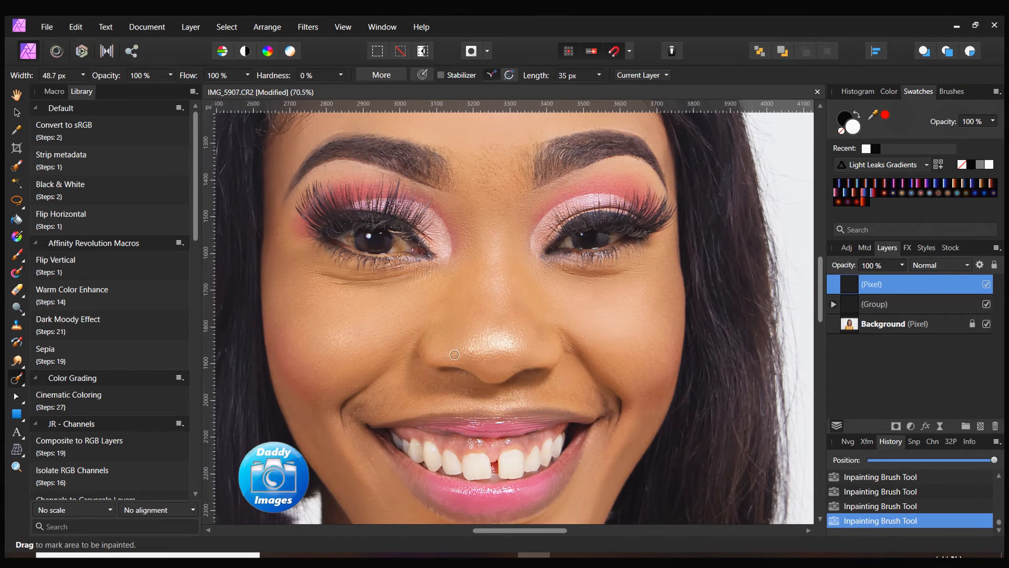
click(435, 333)
scroll(376, 359, down, 2)
click(371, 346)
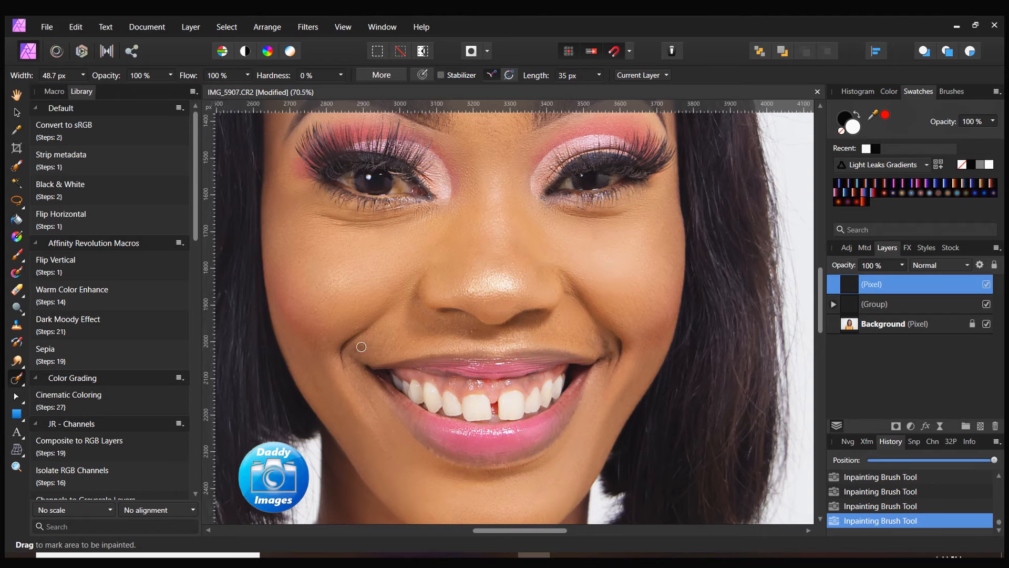
drag(358, 353, 351, 385)
drag(455, 332, 435, 330)
drag(598, 340, 601, 346)
drag(584, 278, 592, 284)
mouse_move(656, 261)
mouse_down()
mouse_move(623, 262)
mouse_move(644, 270)
mouse_up()
Step: Inpaint the stray hairs beside the parting and along the hairline on the image's left side
scroll(649, 275, up, 1)
scroll(630, 257, up, 1)
scroll(546, 213, up, 1)
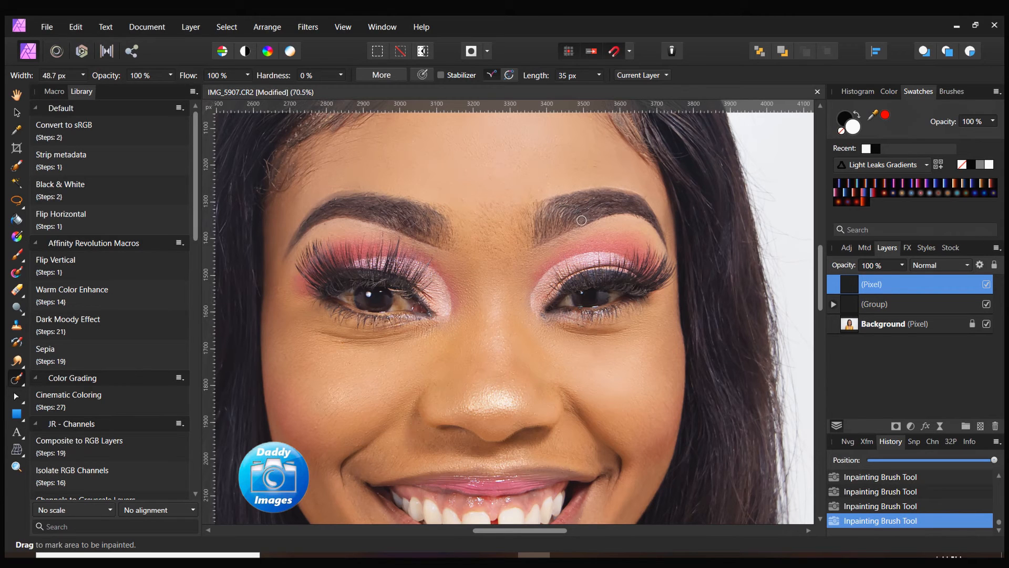
scroll(631, 229, up, 2)
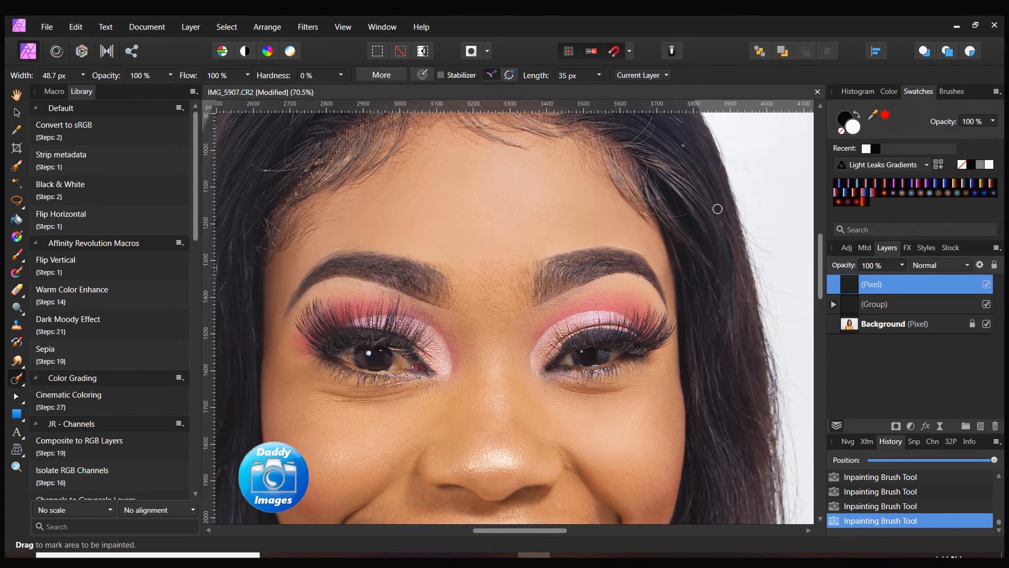
scroll(694, 210, up, 2)
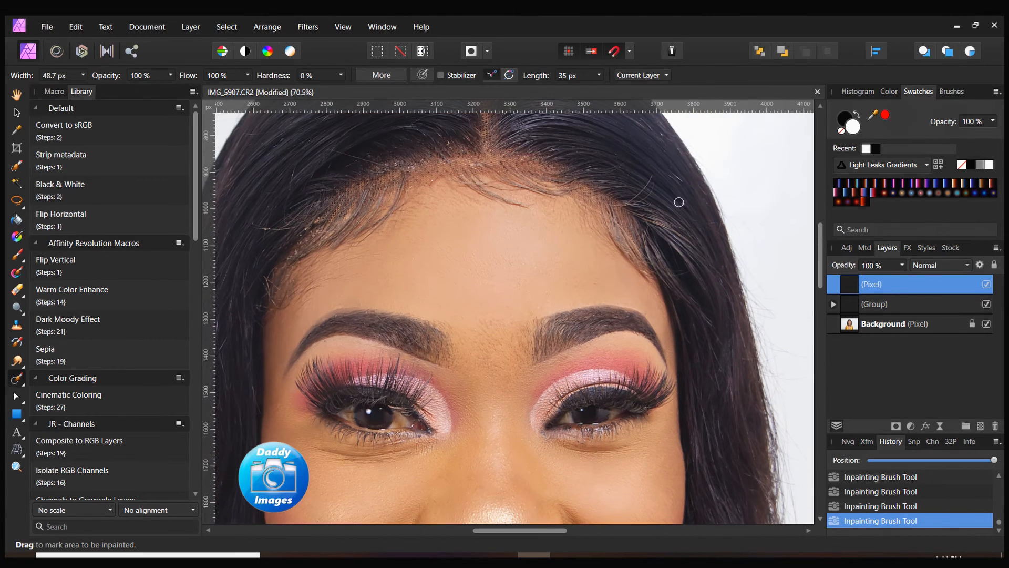
scroll(662, 216, up, 2)
scroll(646, 220, up, 1)
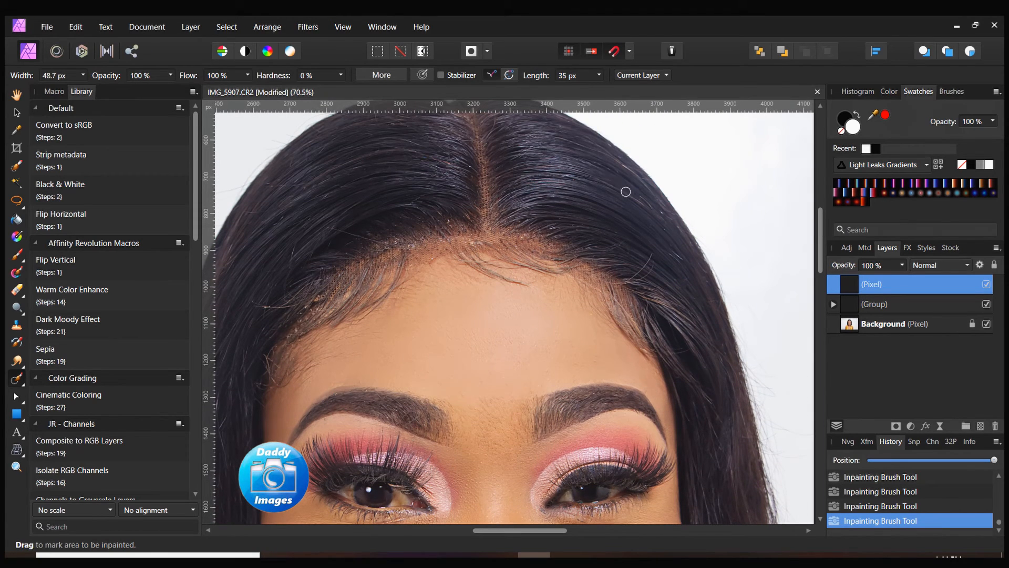
drag(469, 162, 466, 173)
scroll(436, 177, down, 1)
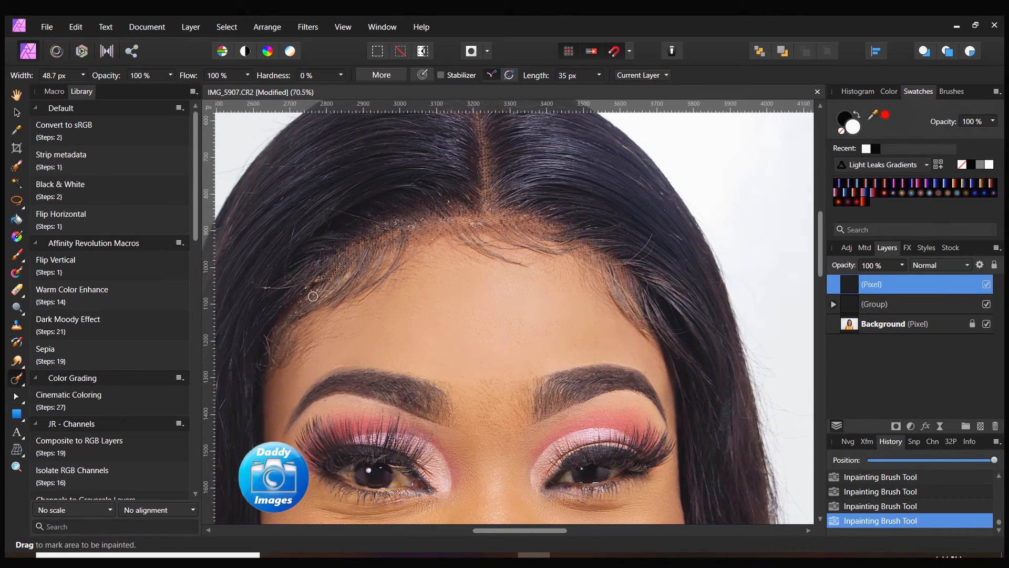
drag(288, 288, 259, 289)
drag(317, 278, 304, 298)
scroll(349, 316, down, 1)
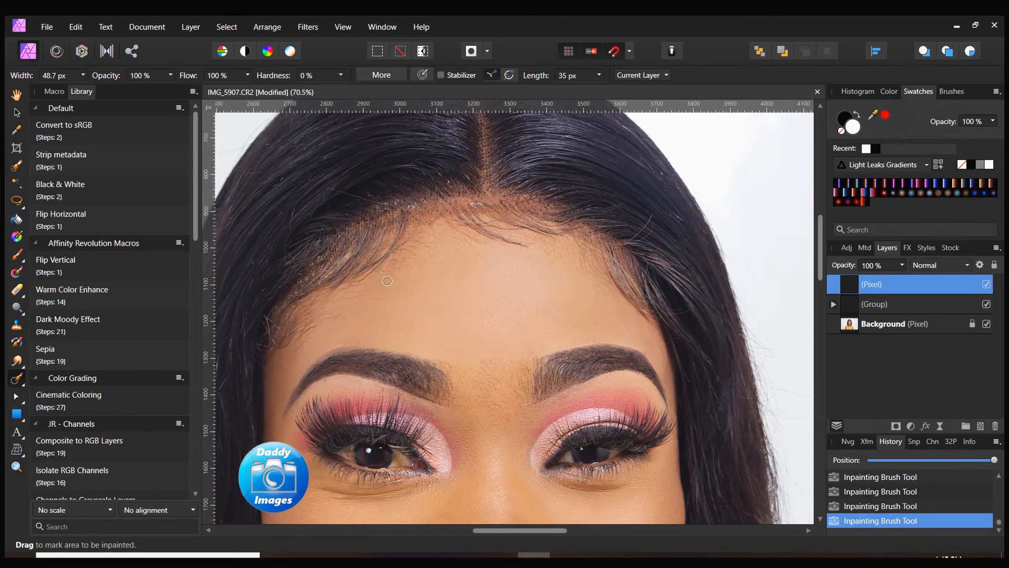
Step: Inpaint the leftover stray hairs and marks on the forehead and the left temple
mouse_move(402, 252)
mouse_down()
mouse_move(392, 275)
mouse_move(405, 265)
mouse_up()
mouse_move(359, 296)
mouse_down()
mouse_move(274, 360)
mouse_move(276, 404)
mouse_up()
drag(610, 326, 580, 318)
Step: Select the top pixel layer together with the group and toggle their visibility to compare before and after
scroll(614, 289, down, 5)
key(z)
drag(526, 302, 416, 358)
scroll(454, 383, down, 2)
scroll(422, 385, down, 1)
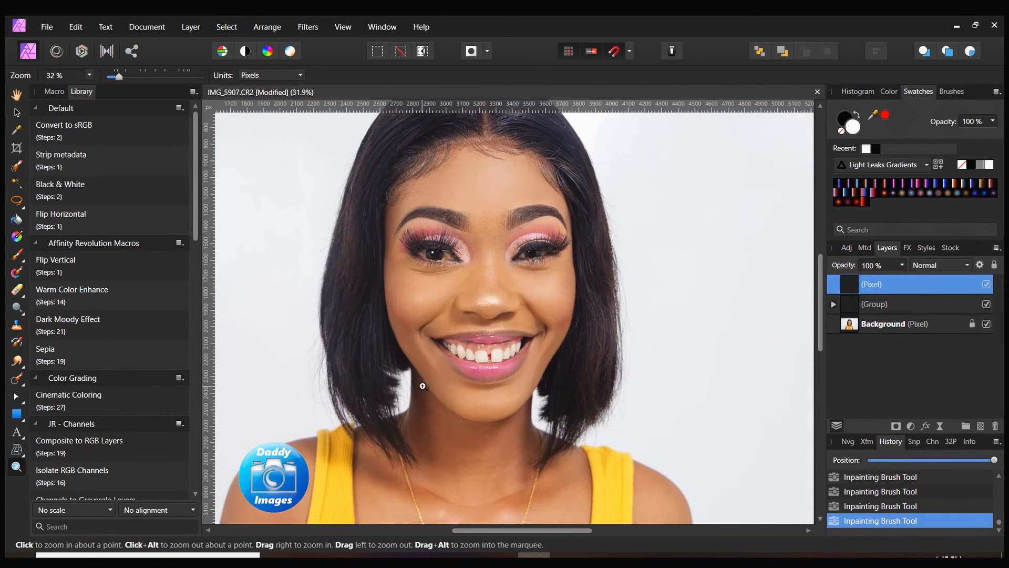
drag(503, 384, 470, 393)
scroll(500, 389, down, 4)
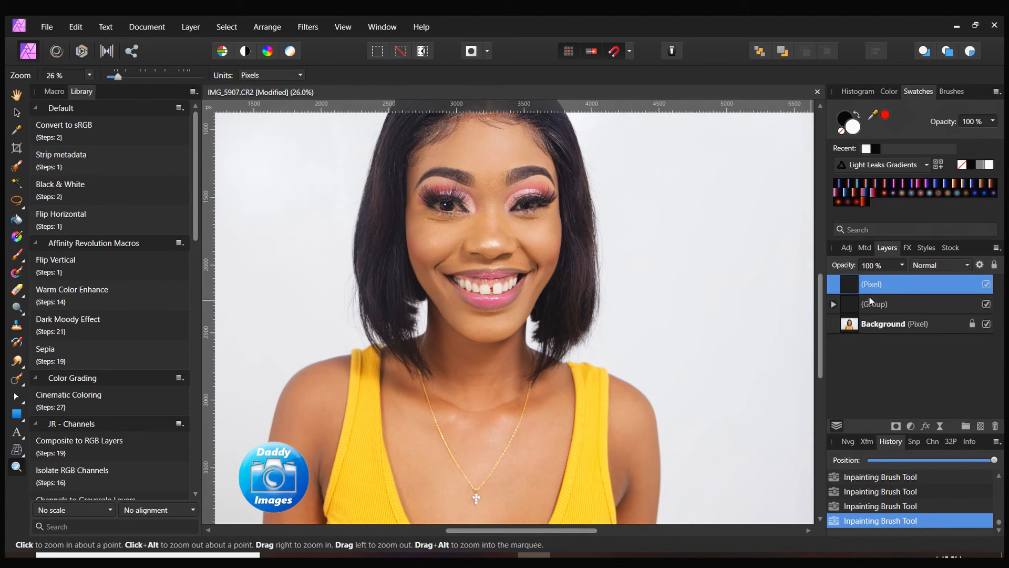
ctrl+click(972, 309)
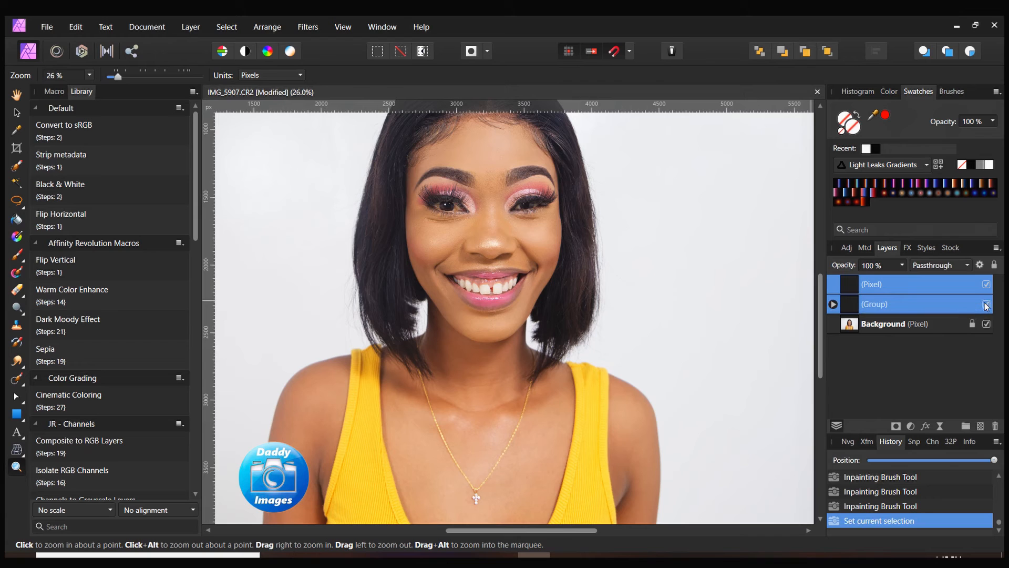
click(986, 305)
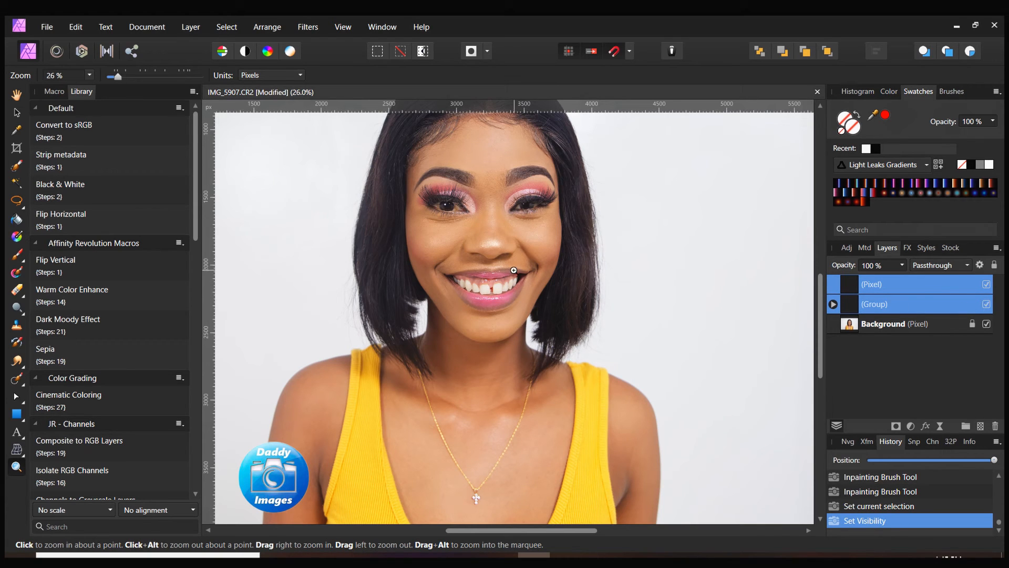
Step: Inpaint the spots on the cheek at the image's right side with the Inpainting Brush
drag(514, 234, 550, 245)
drag(441, 227, 468, 239)
scroll(471, 239, up, 1)
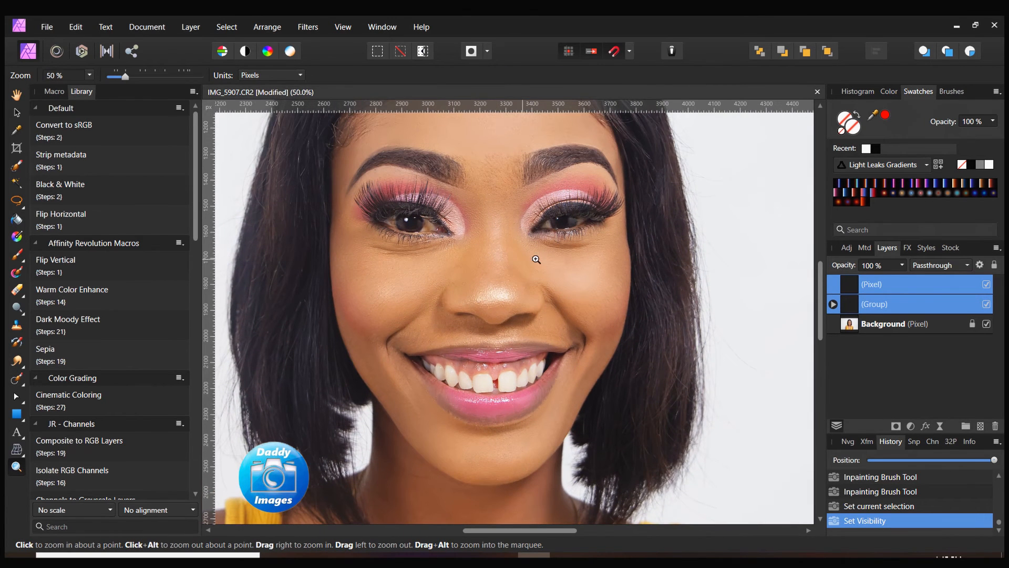
click(16, 381)
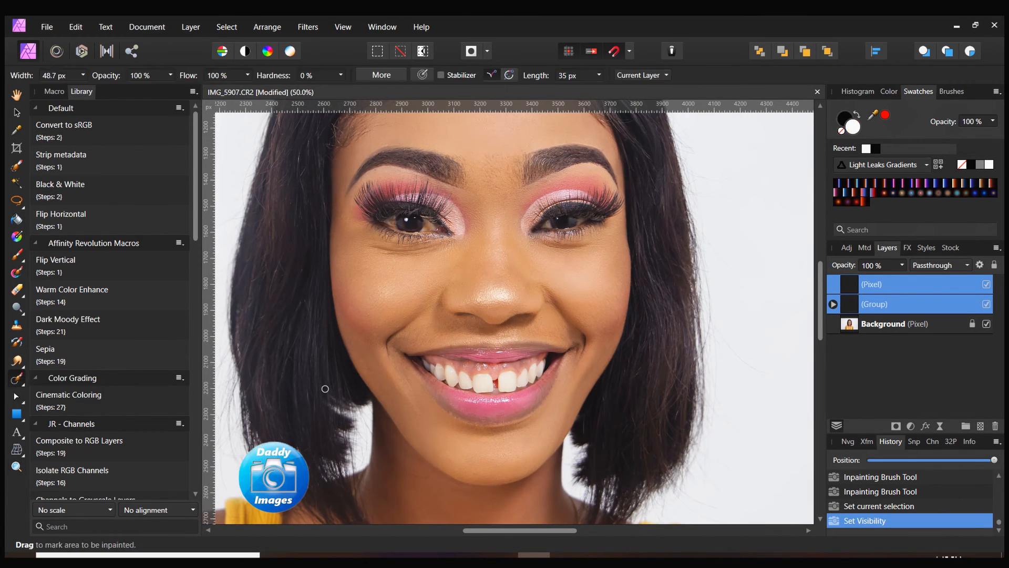
click(616, 311)
click(607, 326)
click(602, 326)
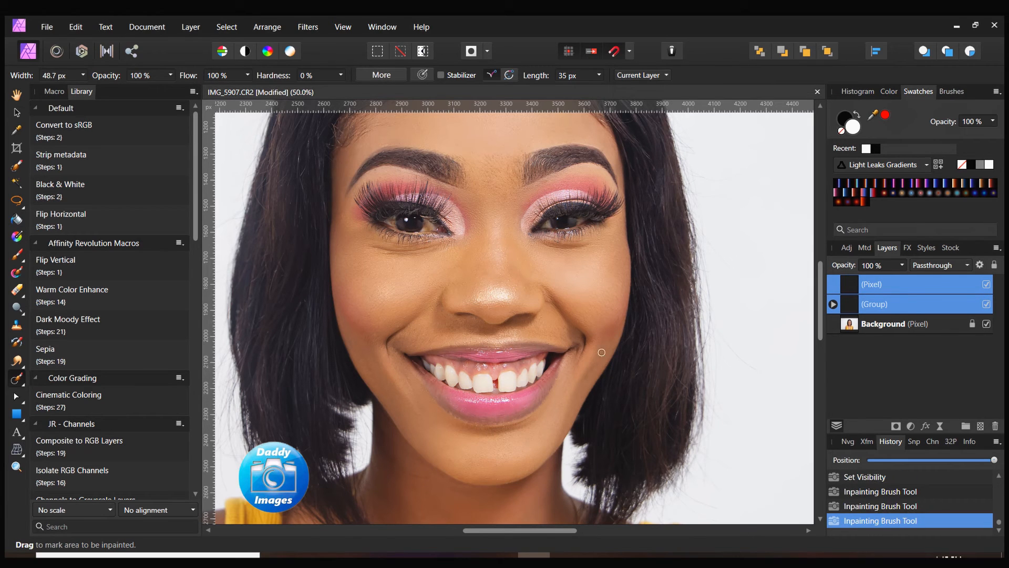
scroll(514, 256, up, 3)
scroll(505, 206, up, 4)
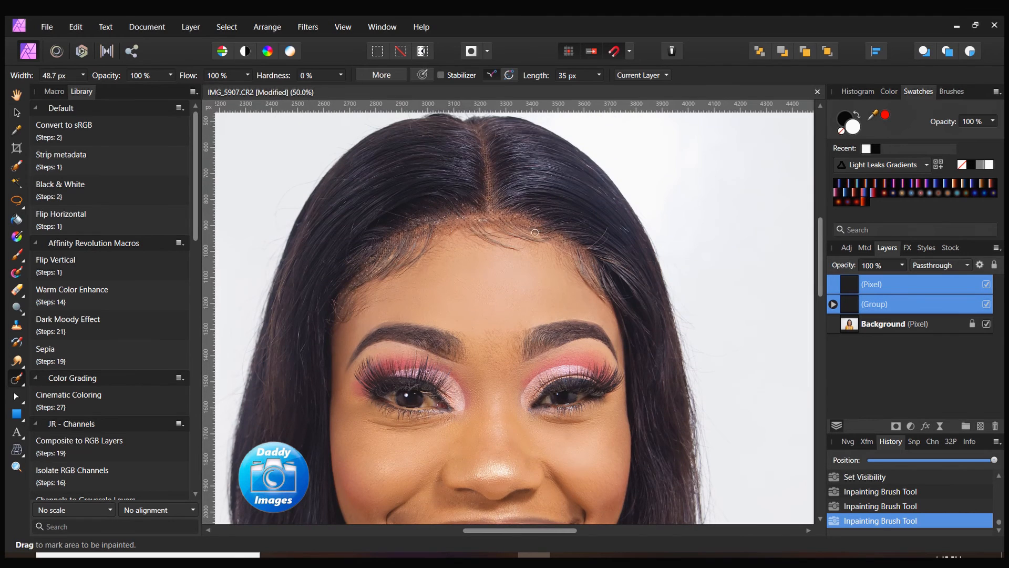
Step: Select only the top pixel layer and rename it "inpainting"
key(z)
drag(525, 324, 557, 334)
scroll(468, 326, down, 2)
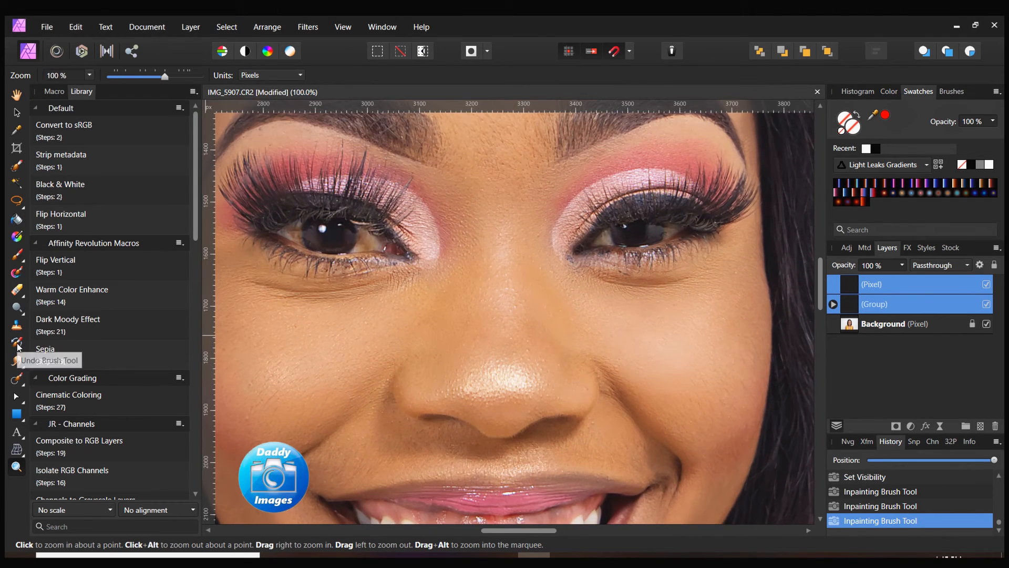
click(17, 377)
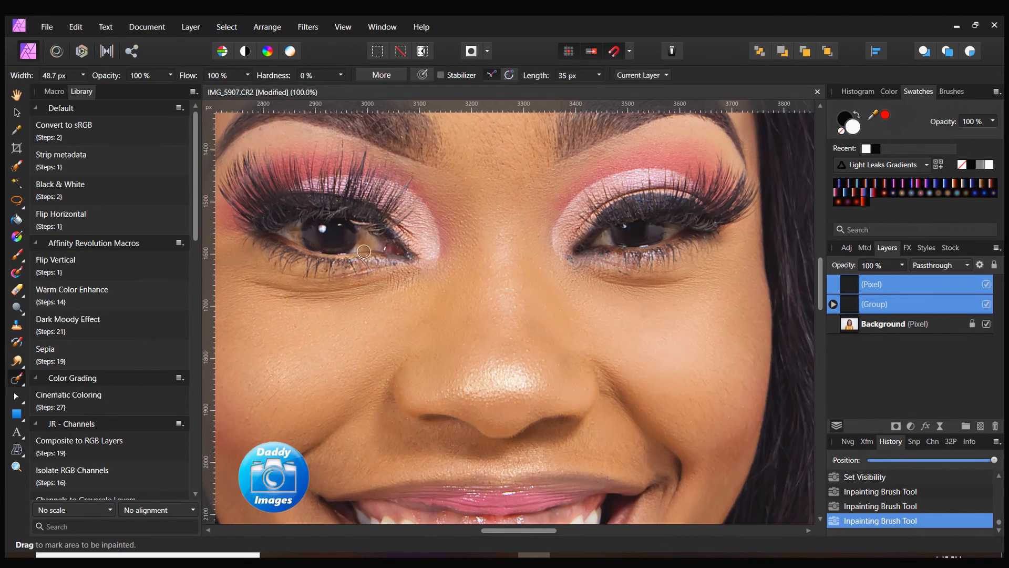
click(886, 279)
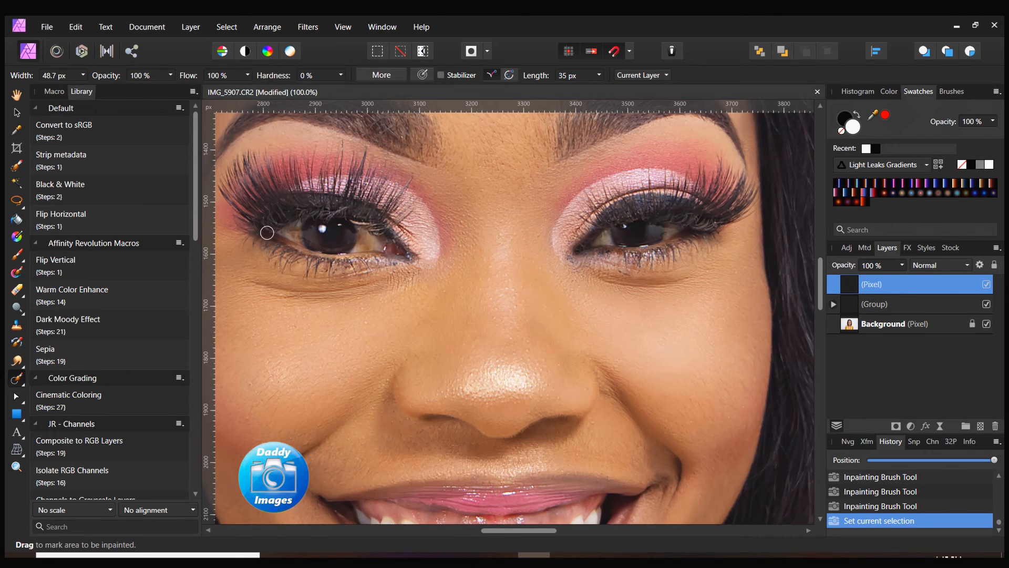
double_click(893, 285)
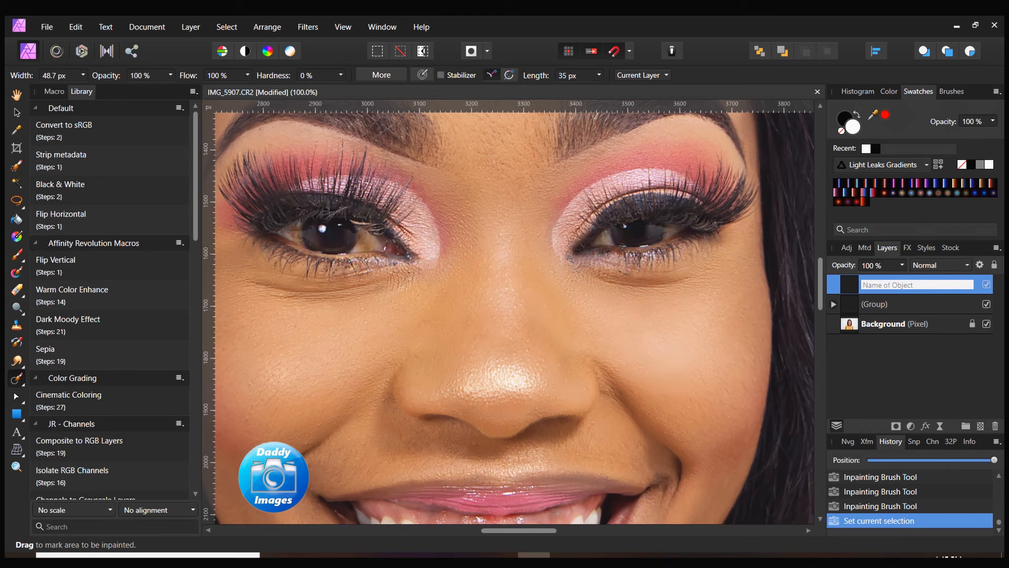
text(inpainting)
key(Return)
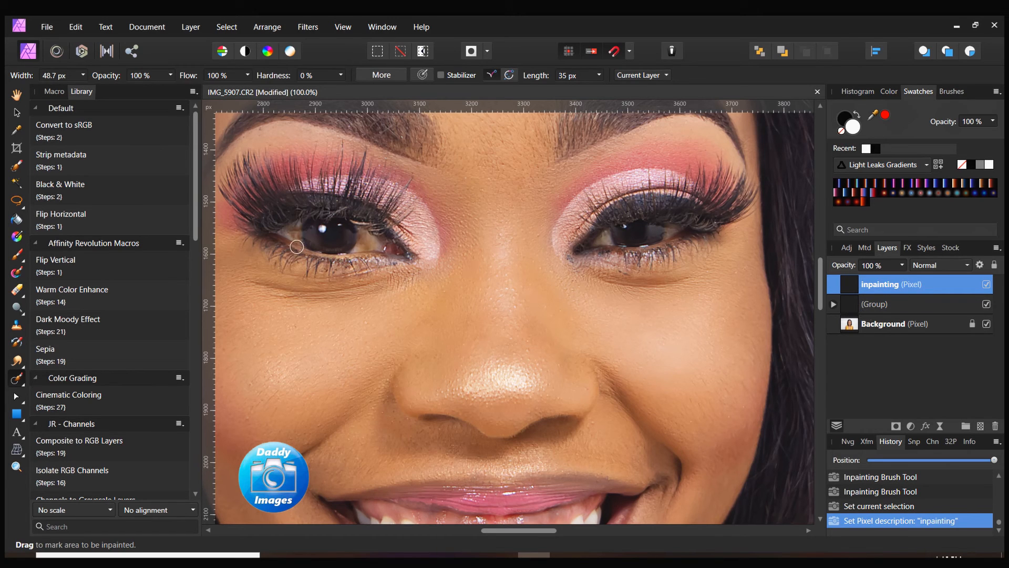
Step: Reduce the brush width to 35.2 px and inpaint marks in the white of the left-hand eye, undoing the unwanted strokes
key(bracketleft)
click(293, 232)
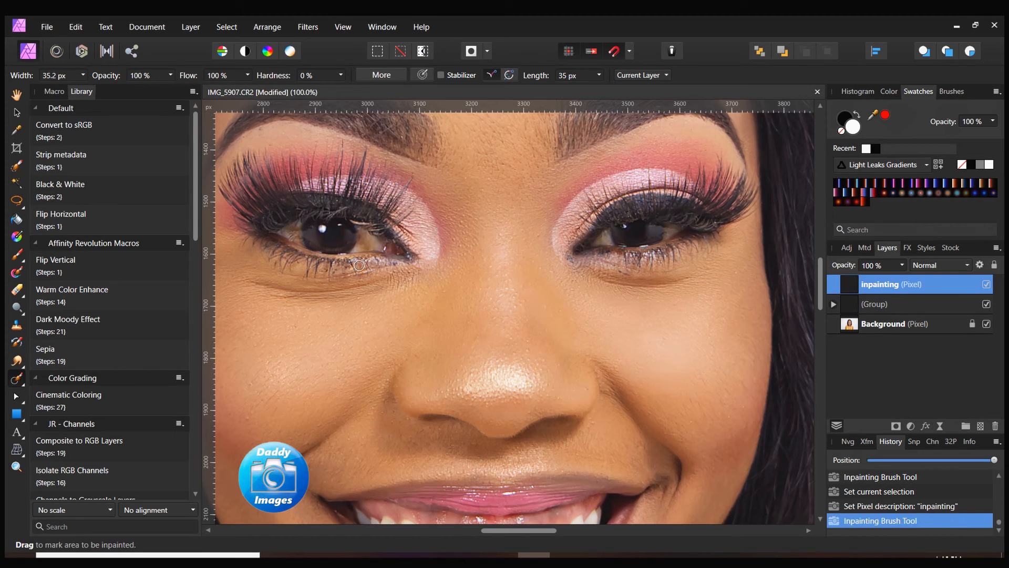
key(ctrl+z)
drag(366, 248, 371, 246)
click(369, 243)
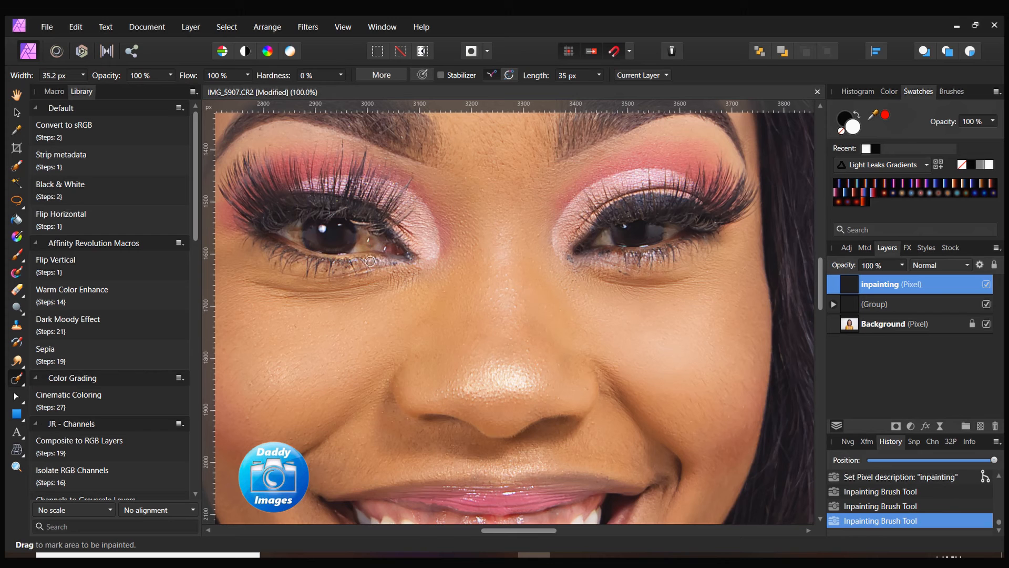
key(ctrl+z)
key(ctrl+z)
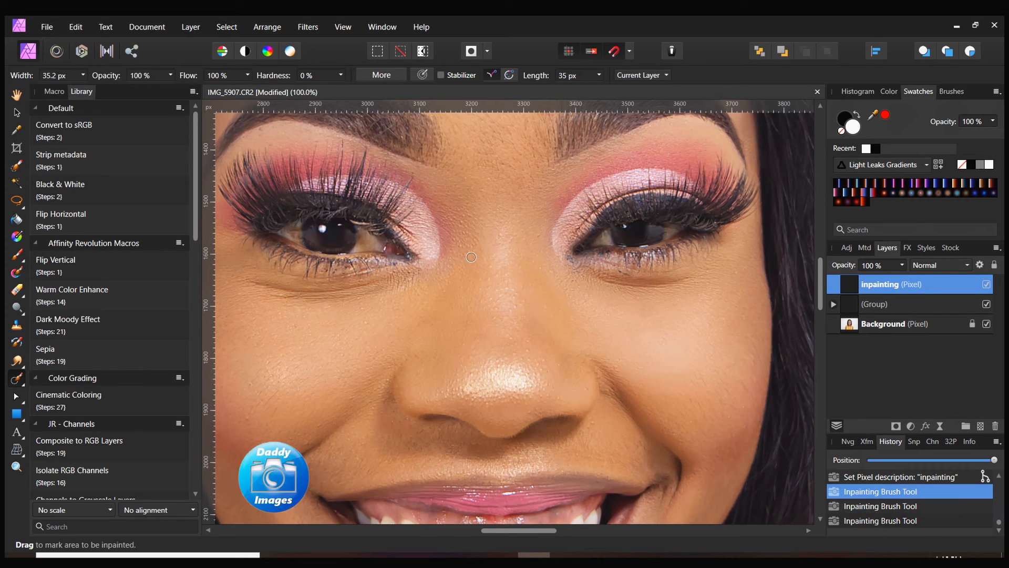
key(z)
mouse_move(411, 289)
mouse_down()
mouse_move(375, 318)
mouse_move(374, 339)
mouse_move(347, 352)
mouse_up()
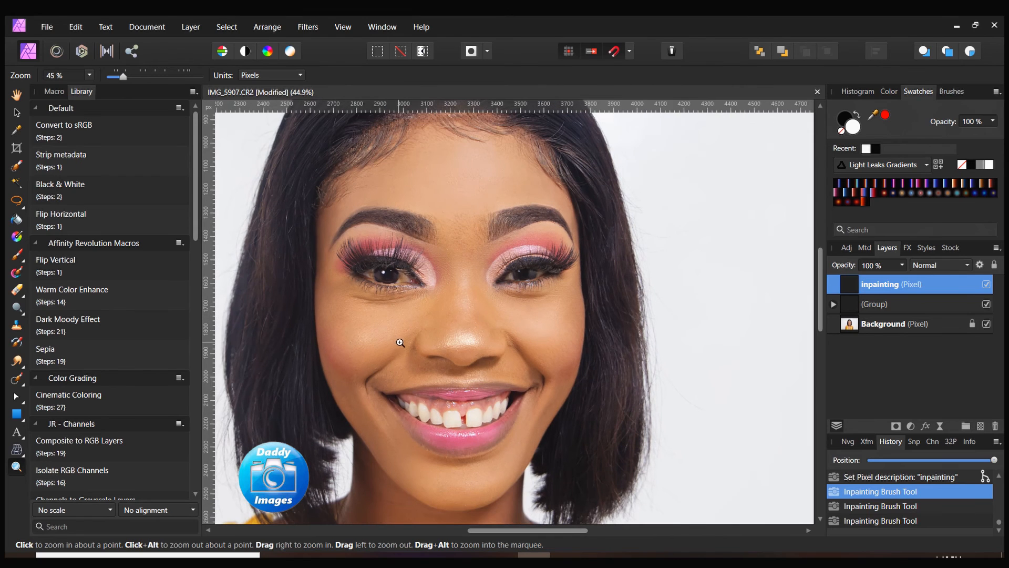
drag(514, 312, 432, 338)
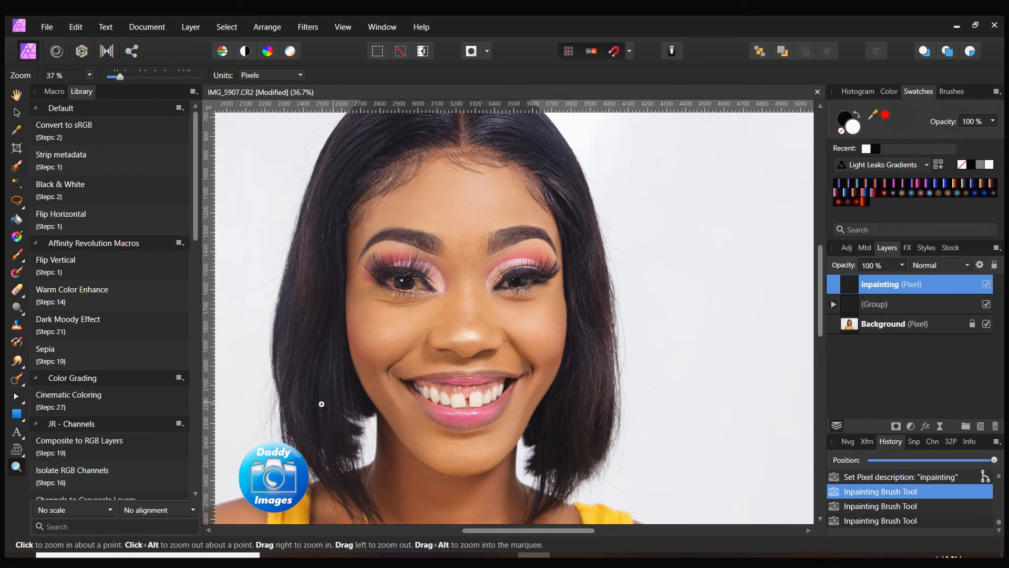
drag(519, 361, 379, 388)
scroll(379, 389, down, 2)
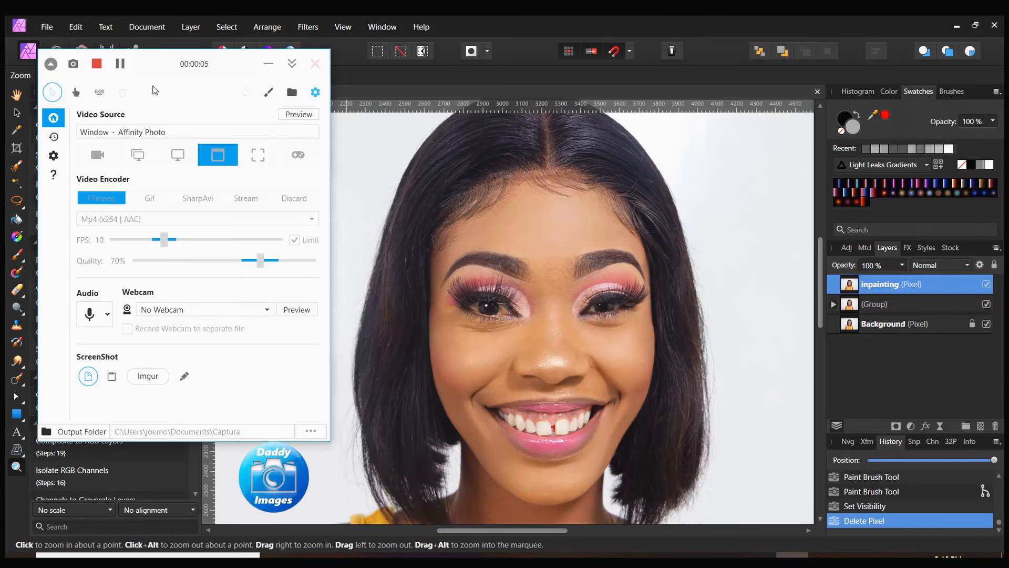
Step: Minimize the screen recorder window and add a new empty pixel layer above the inpainting layer
click(272, 67)
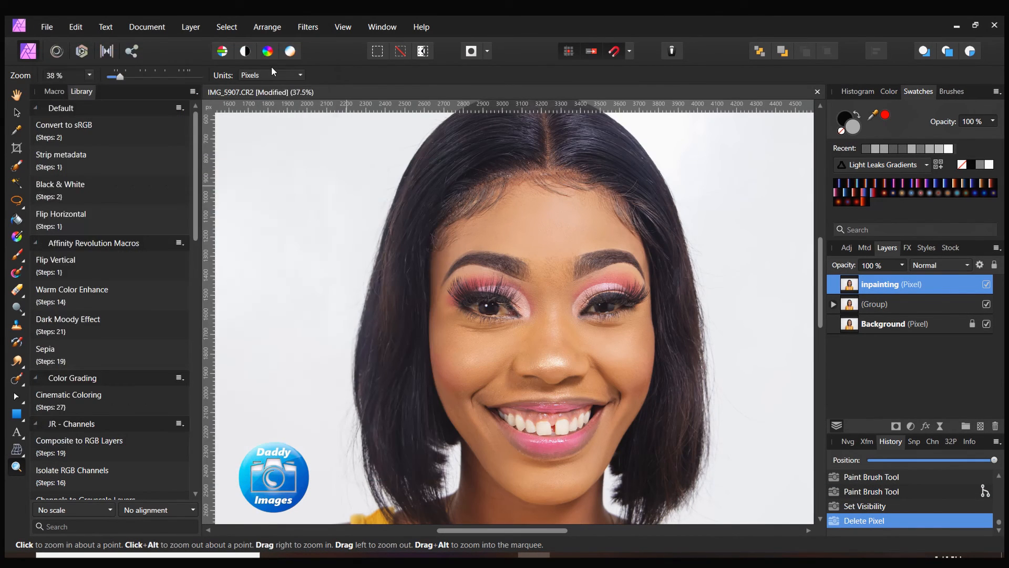
click(981, 426)
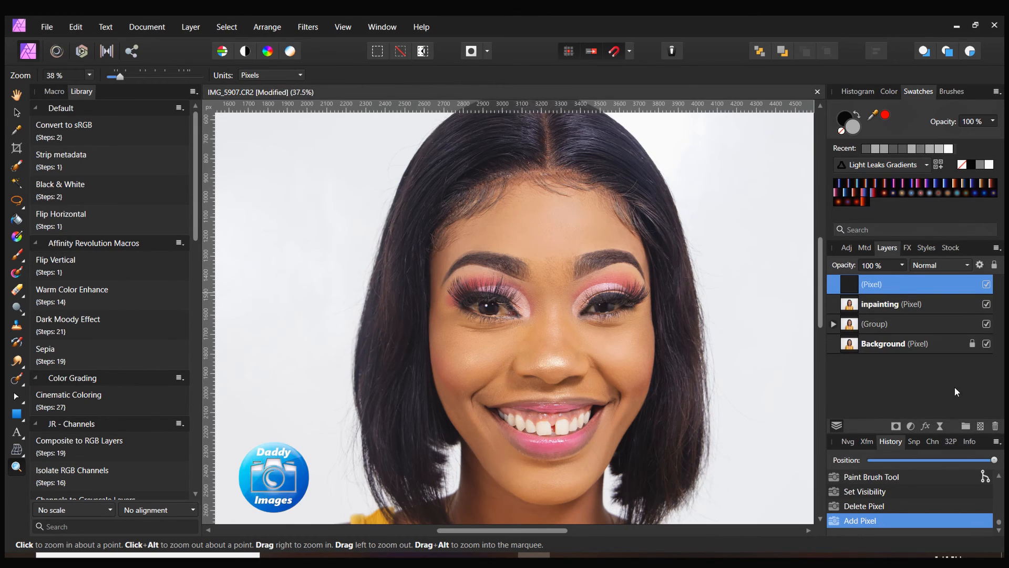
Step: Set the new pixel layer's blend mode to Overlay and choose light grey A0A0A0 as the paint colour
click(961, 265)
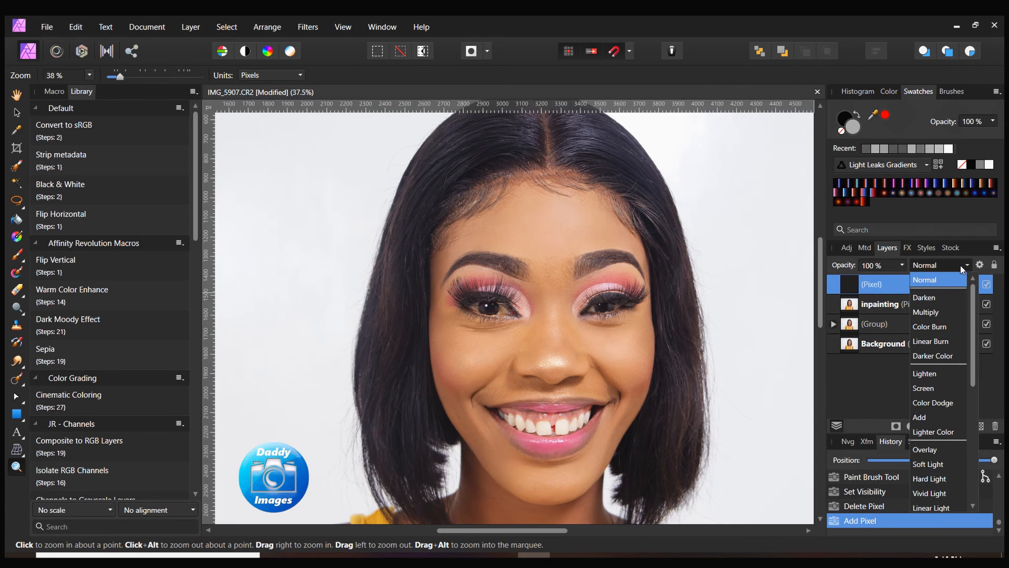
click(938, 450)
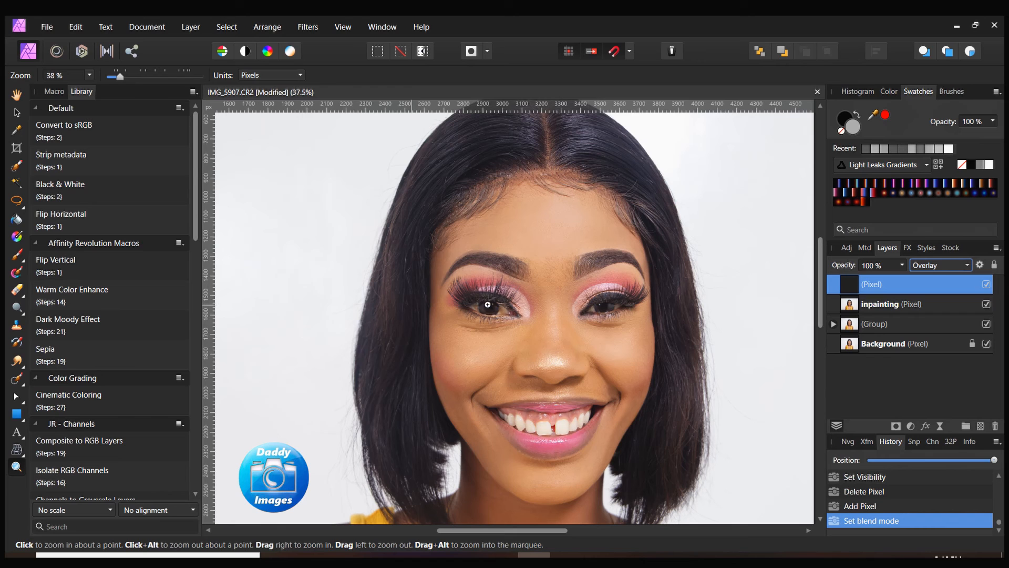
double_click(853, 128)
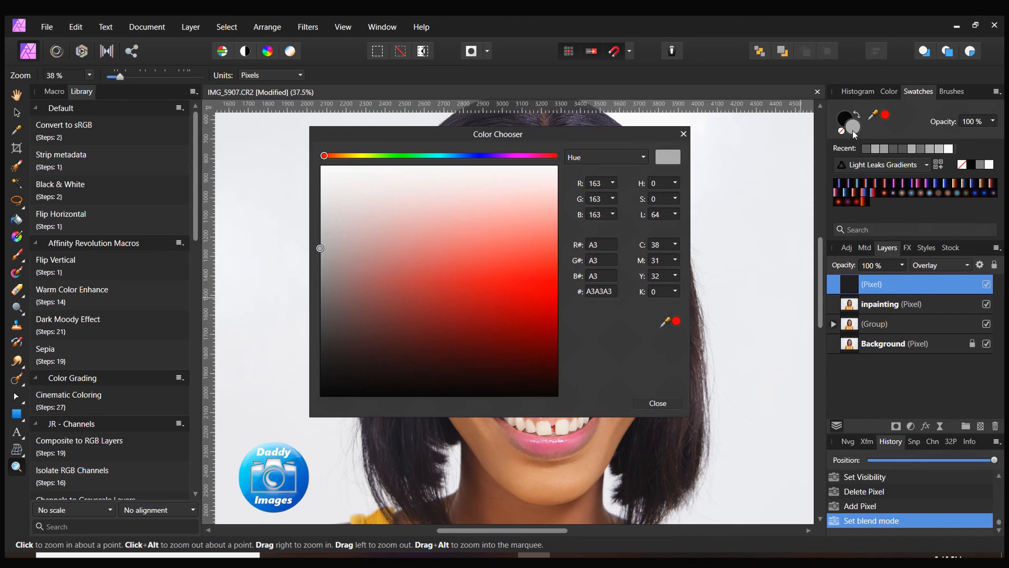
drag(621, 148, 1004, 138)
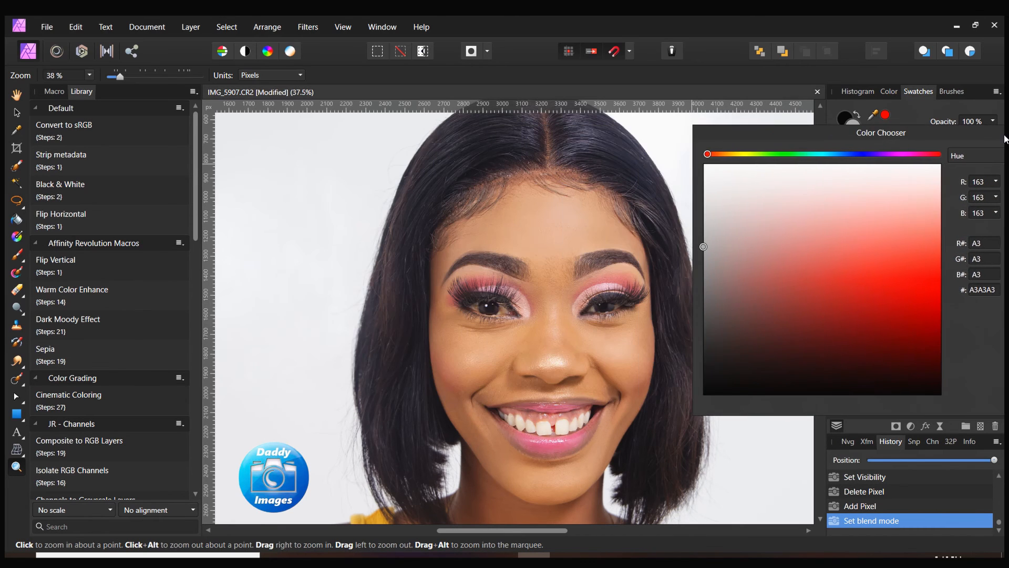
drag(908, 131, 817, 136)
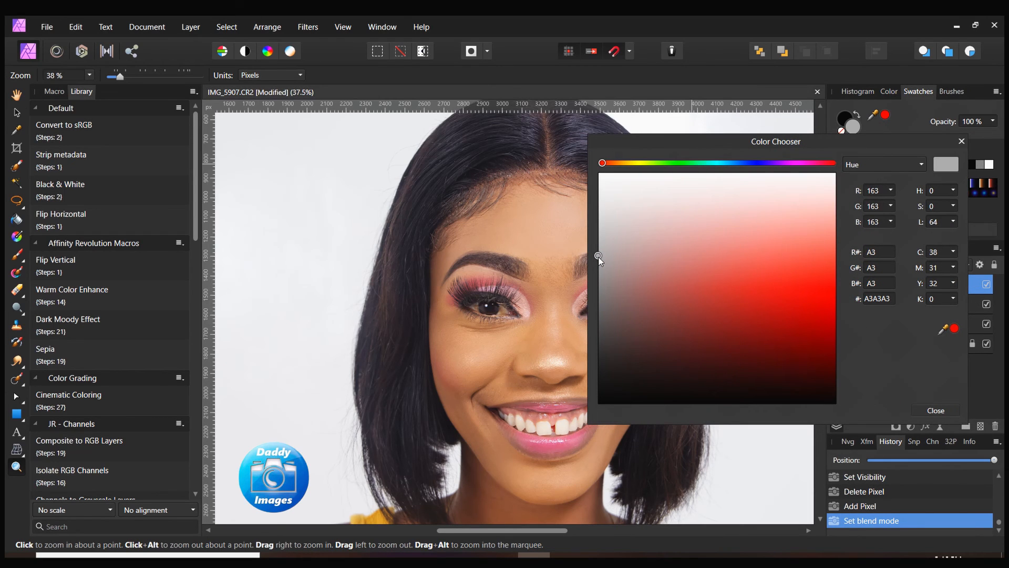
mouse_move(599, 257)
mouse_down()
mouse_move(598, 236)
mouse_move(591, 320)
mouse_move(595, 231)
mouse_move(592, 315)
mouse_move(598, 246)
mouse_up()
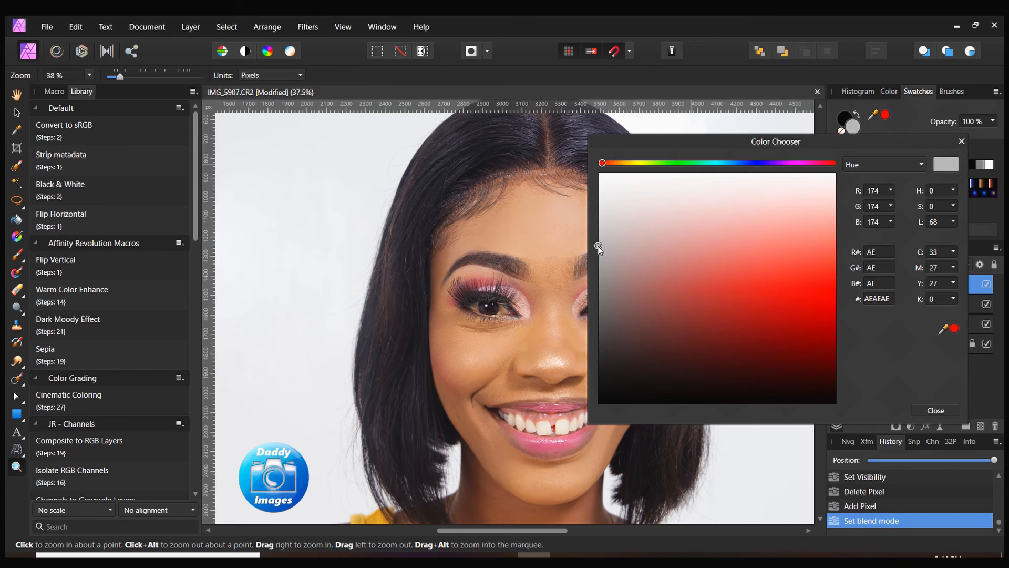
drag(598, 248, 583, 328)
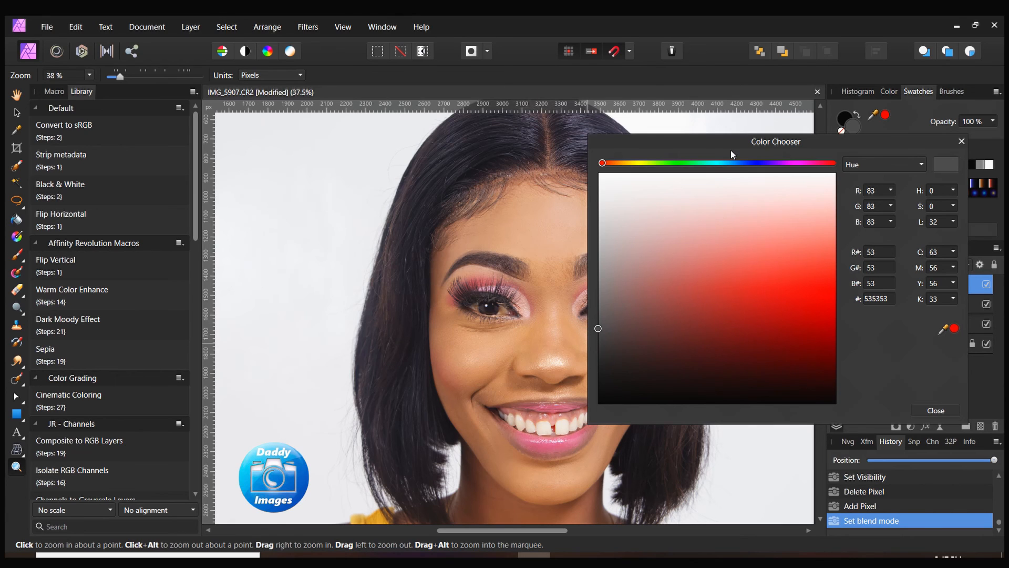
drag(731, 151, 842, 136)
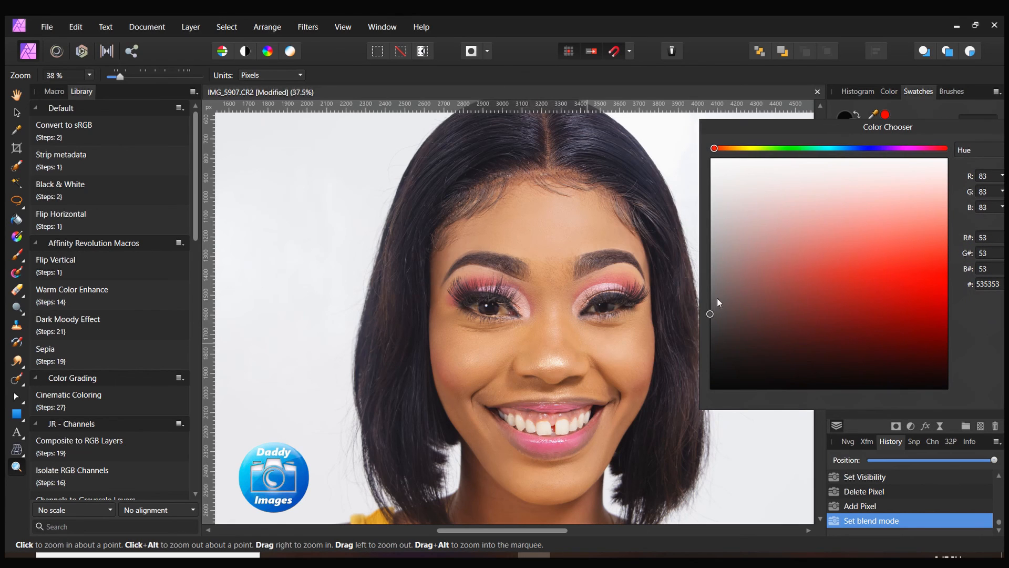
drag(711, 313, 701, 244)
Step: Brighten the front teeth with the Paint Brush Tool, and brighten the eyes with the brush width reduced to 99.6 px
click(18, 256)
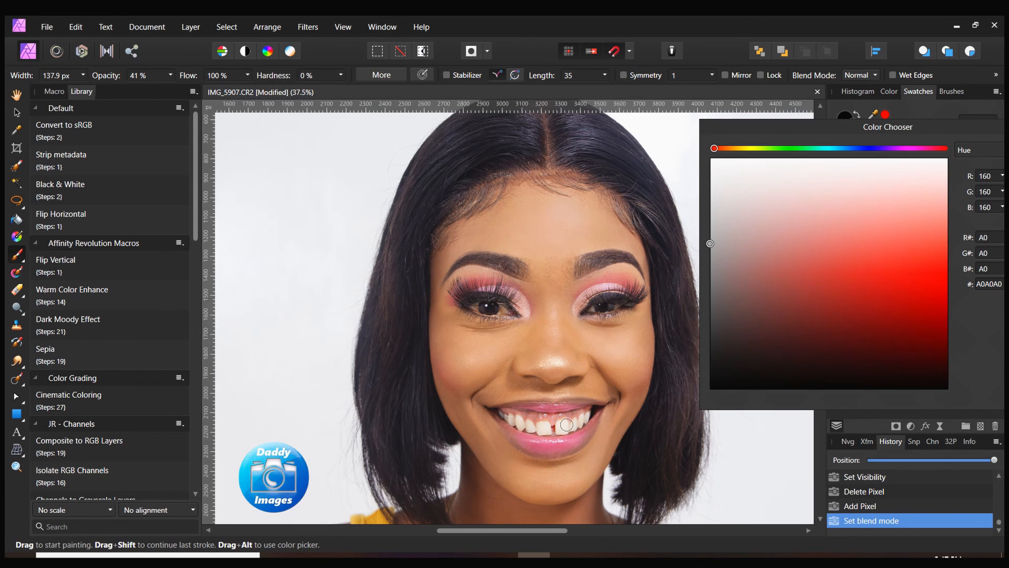
click(550, 426)
click(551, 426)
click(555, 426)
click(562, 426)
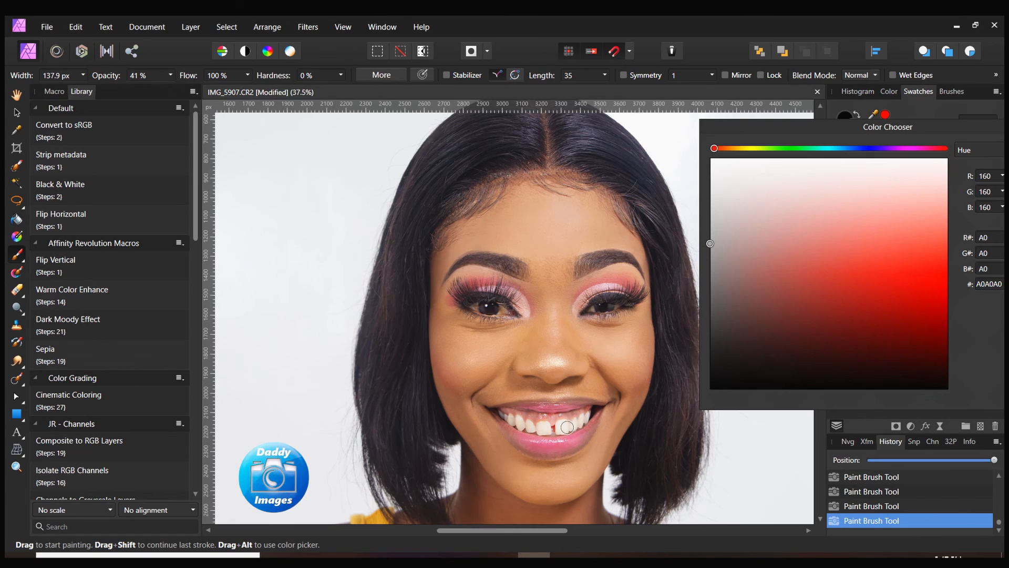
key(bracketleft)
key(bracketleft)
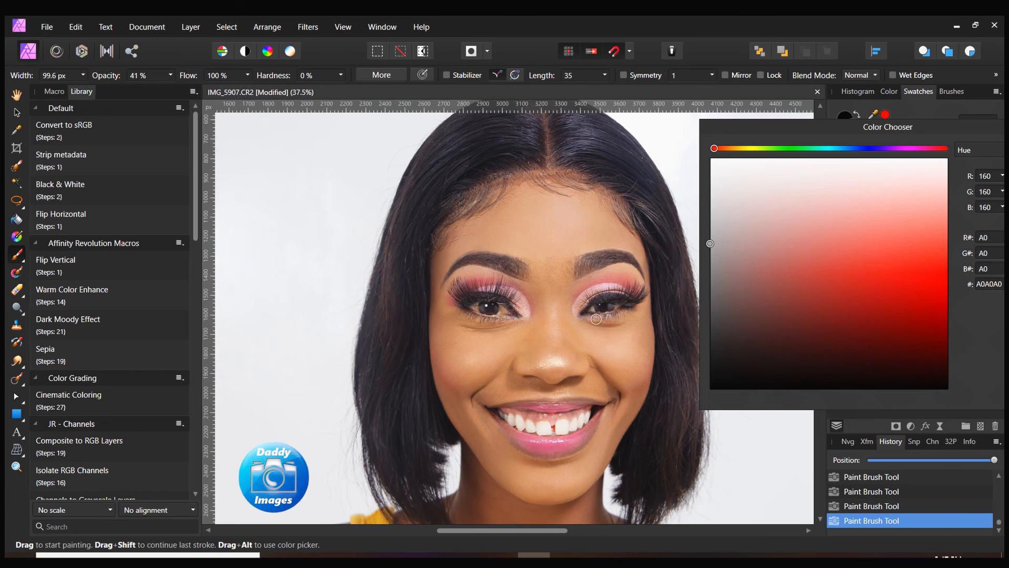
Step: Enlarge the brush width to 174.2 px and paint over the hair highlights to brighten them
scroll(596, 319, up, 1)
key(bracketright)
key(bracketright)
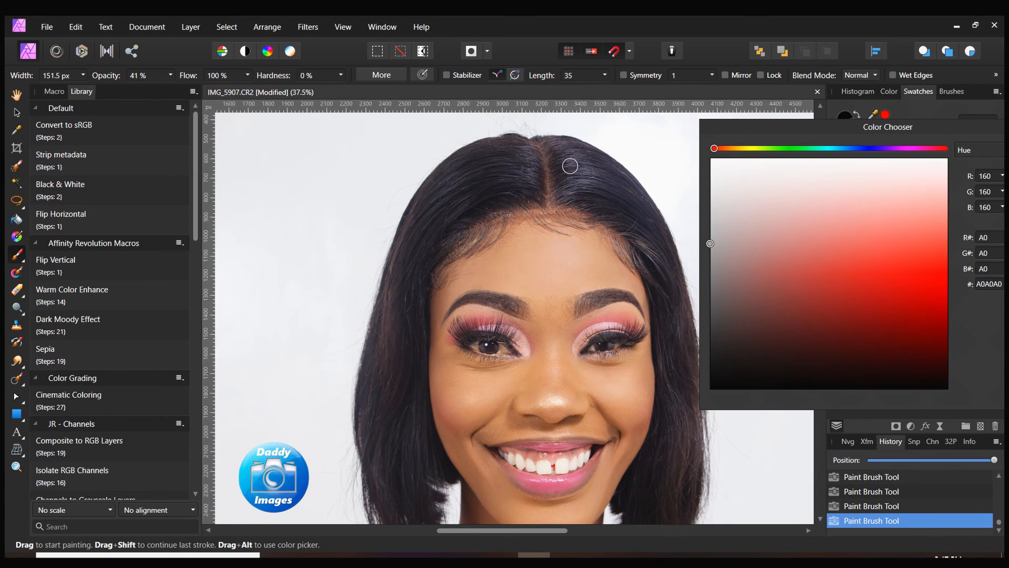
key(bracketright)
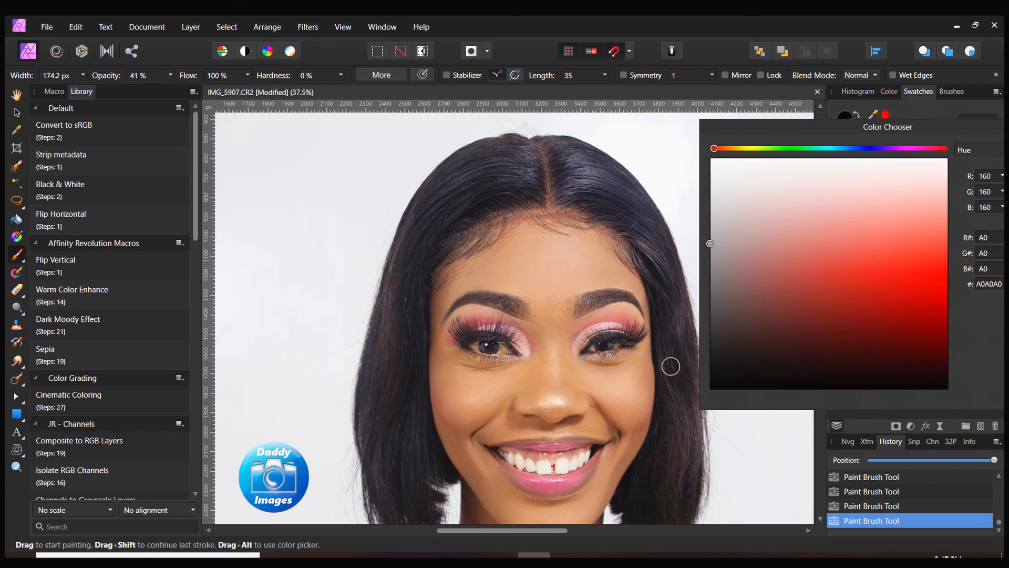
Step: Set the paint colour to dark grey 6B6969 and darken the eyebrows and lash lines with a 107 px brush
click(712, 292)
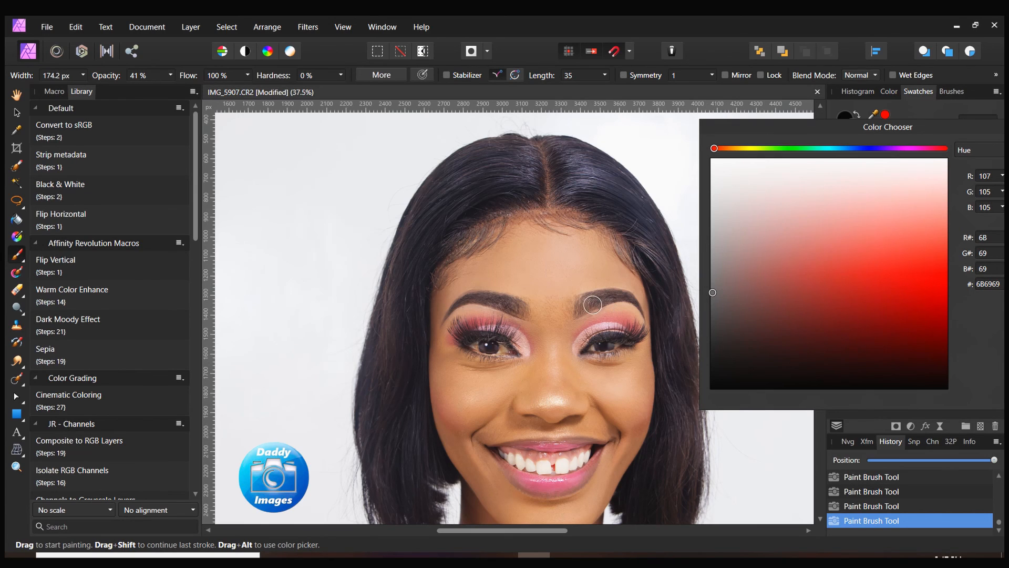
key(bracketleft)
key(bracketleft)
key(bracketleft)
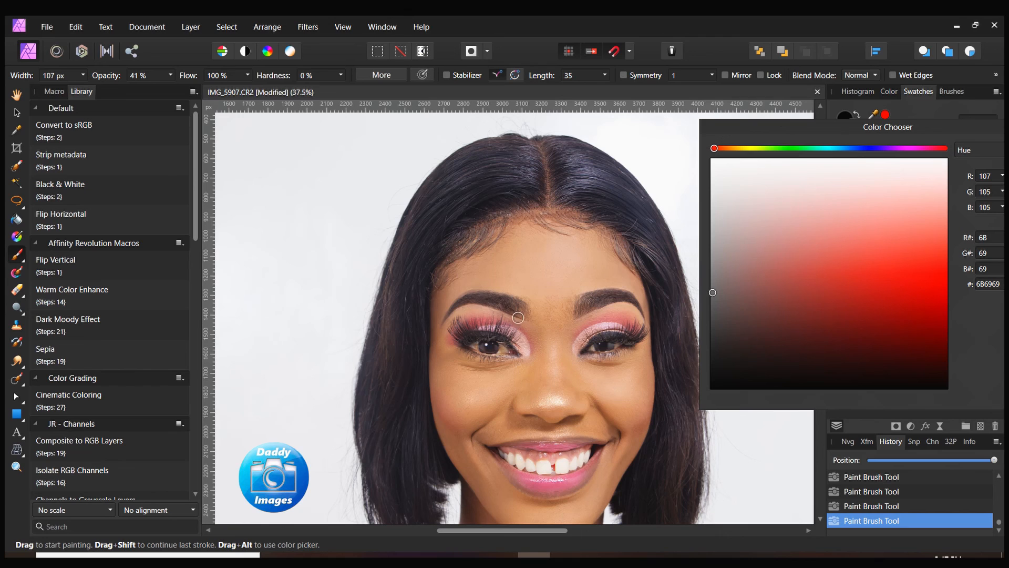
scroll(504, 312, down, 3)
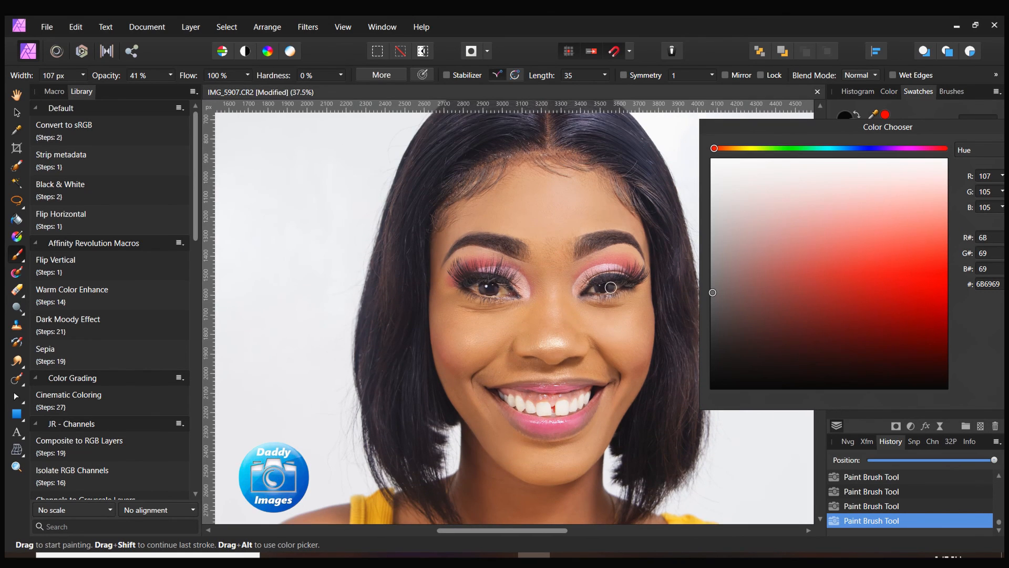
Step: Close the Color Chooser and toggle the Overlay pixel layer's visibility to compare the portrait with and without the painted light and shade
key(z)
drag(612, 298, 565, 315)
scroll(565, 316, up, 1)
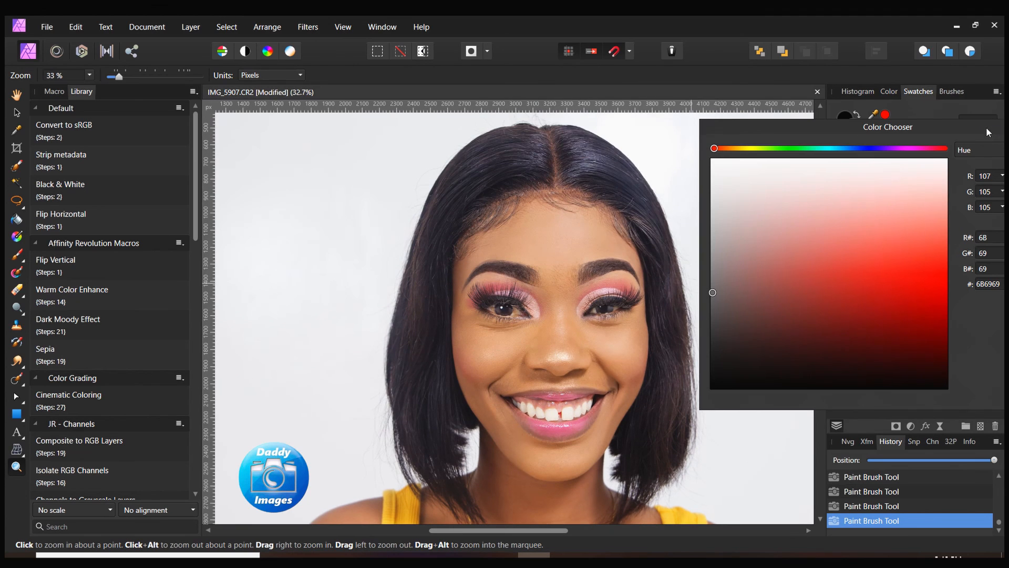
drag(986, 128, 859, 130)
click(948, 130)
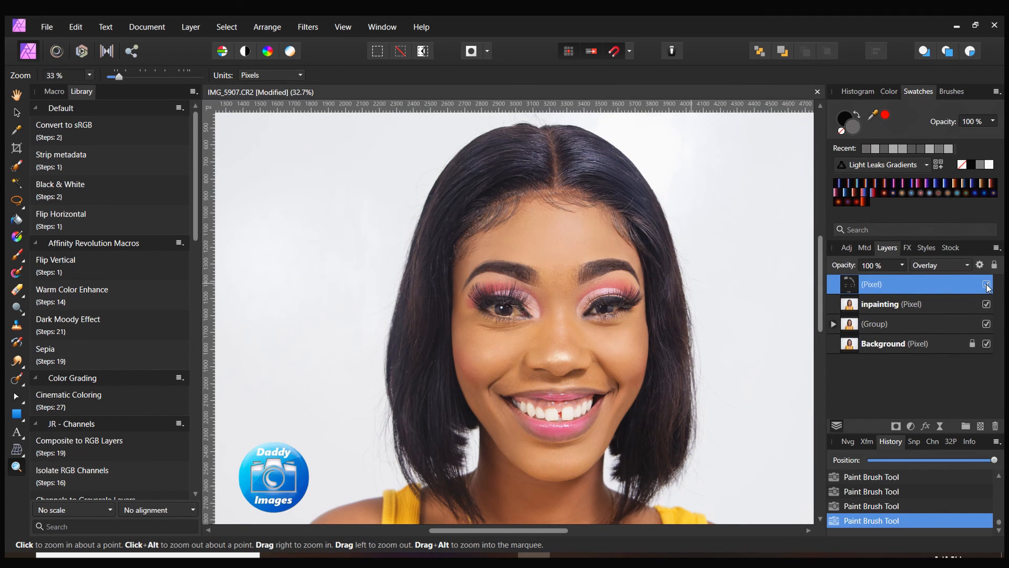
click(987, 284)
click(987, 284)
click(986, 284)
click(986, 285)
drag(716, 270, 734, 270)
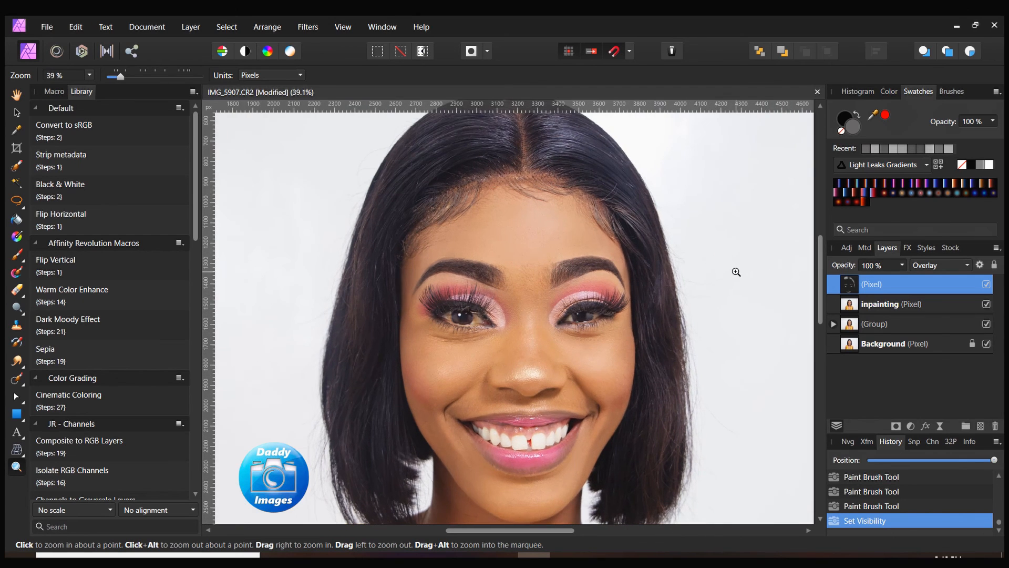